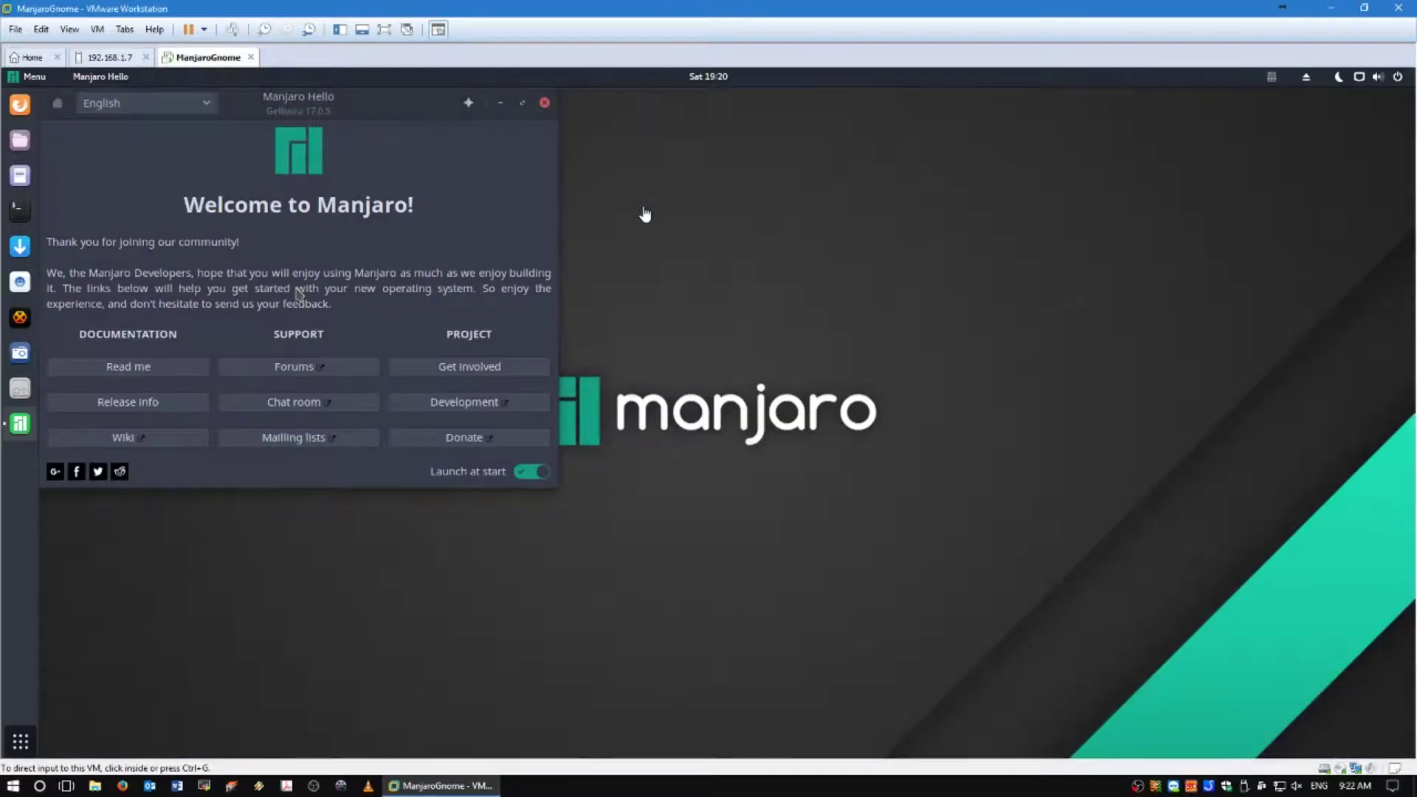
Close the Manjaro Hello welcome window and switch the virtual machine to full screen.
click(644, 214)
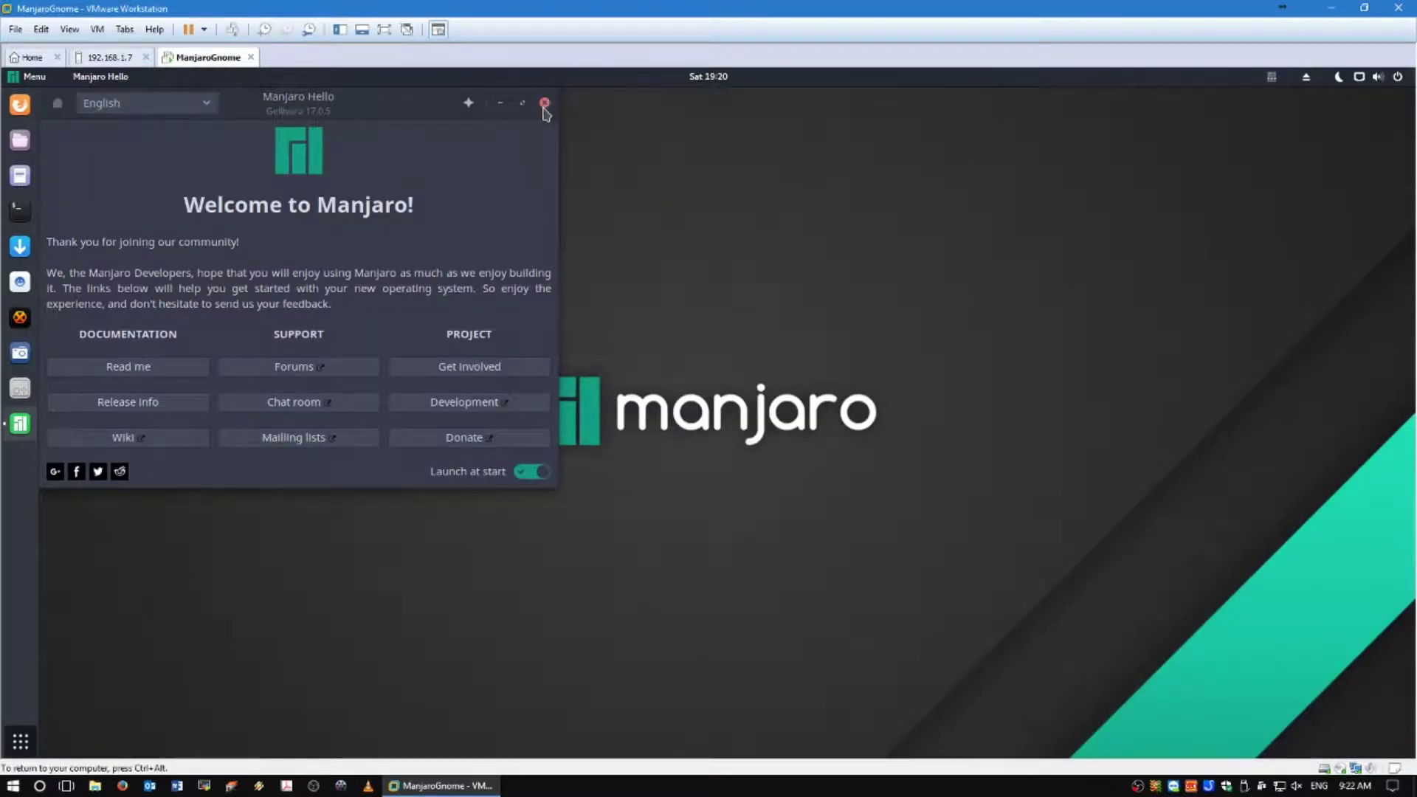
click(547, 101)
click(384, 28)
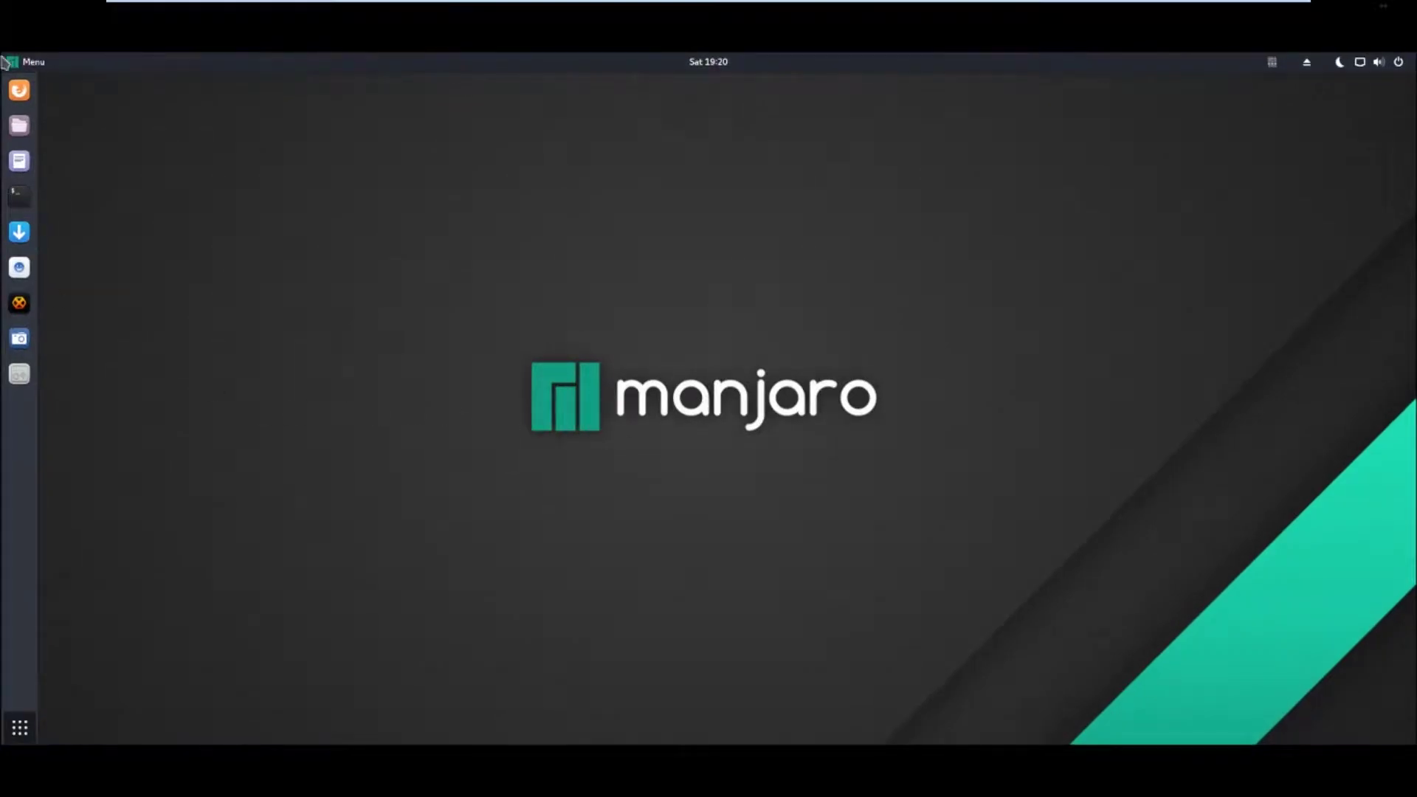
Open the system settings and apply a resolution of 1440 × 900 (16:10) to the Unknown Display.
click(23, 63)
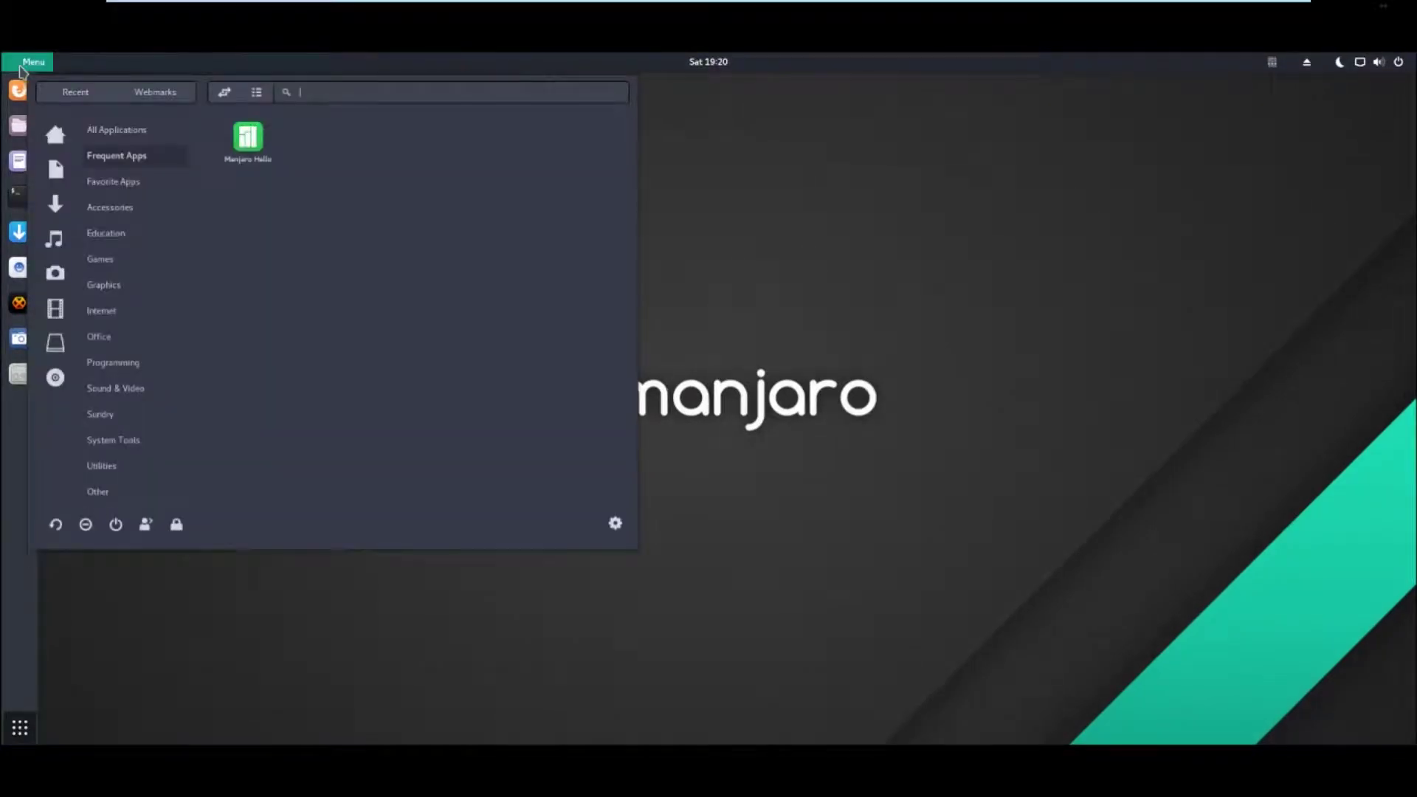
click(137, 441)
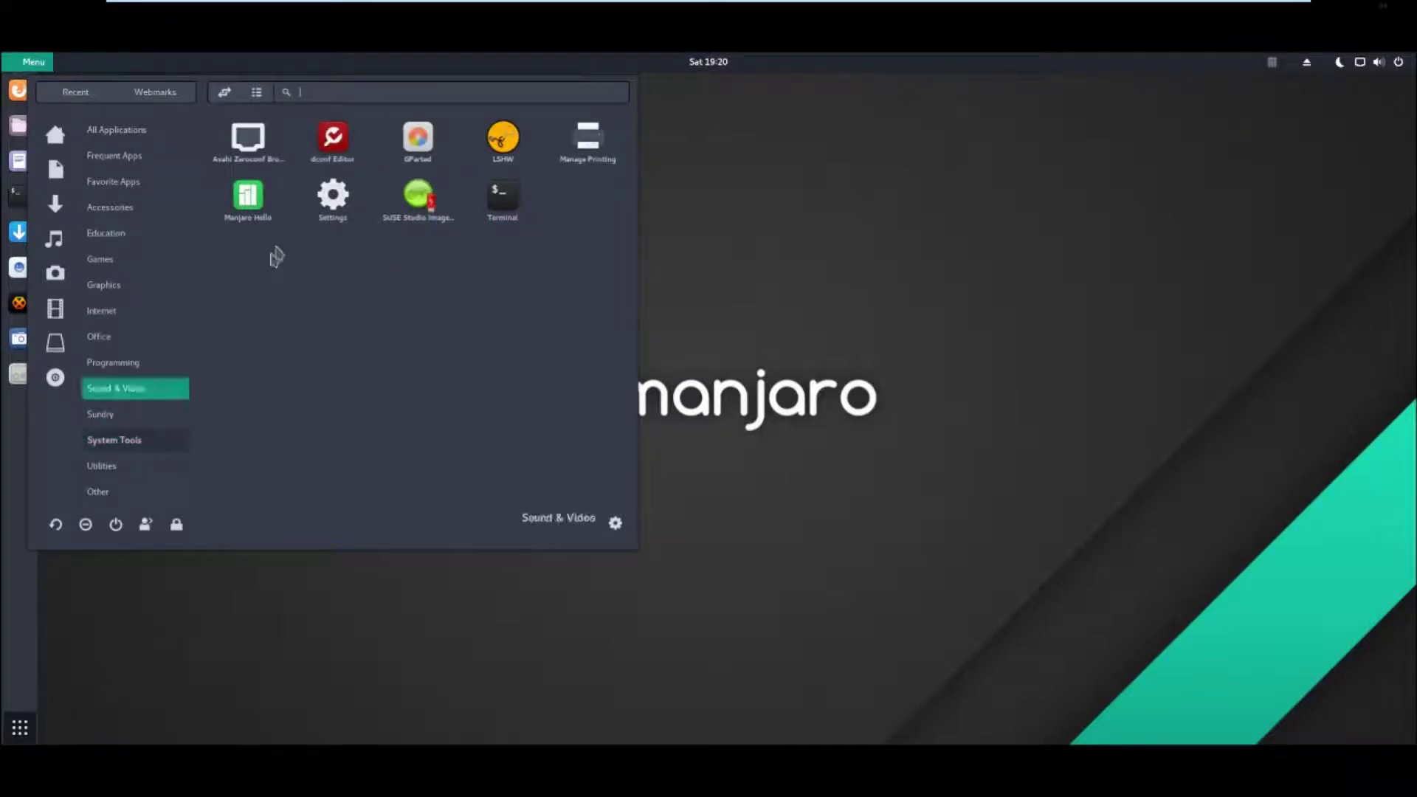
click(341, 198)
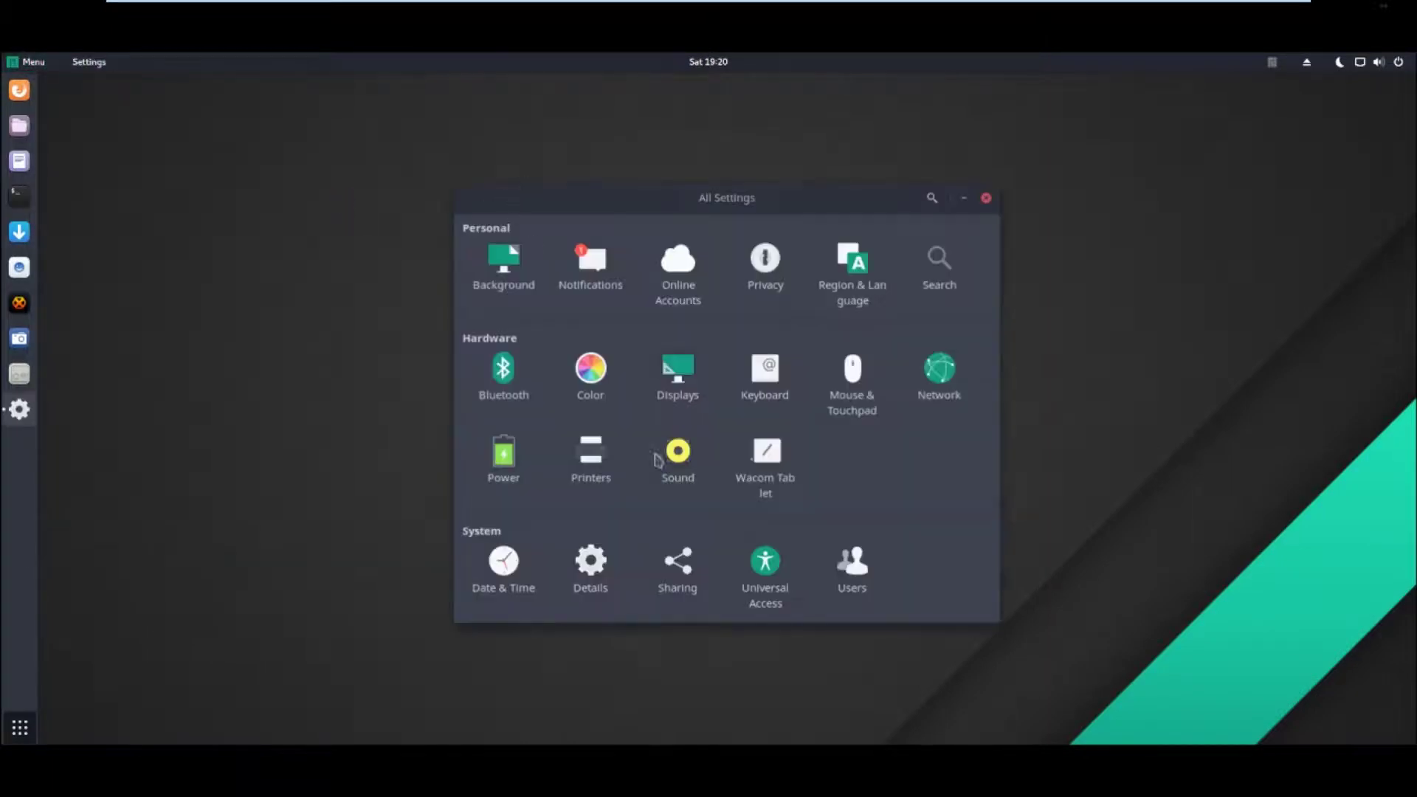
click(680, 373)
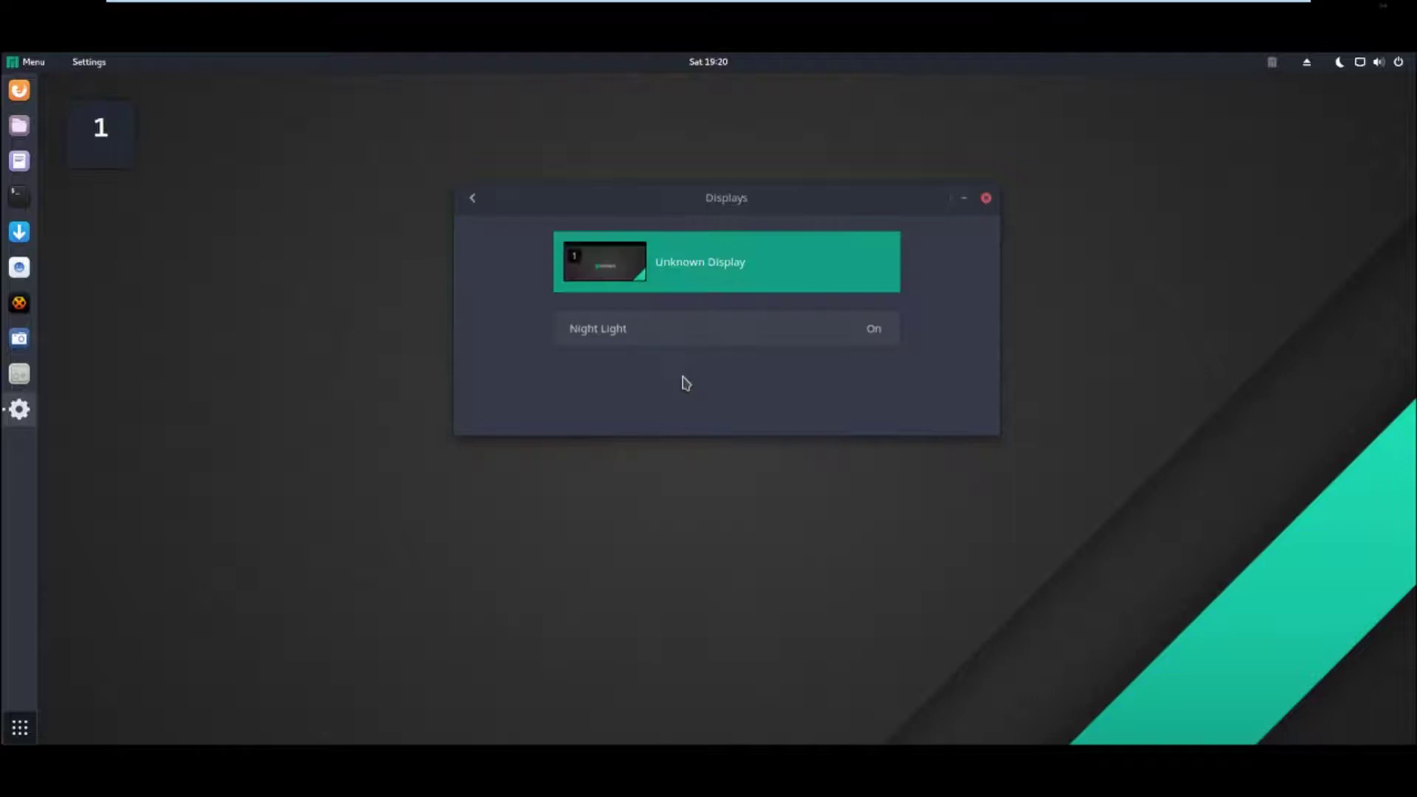
click(709, 267)
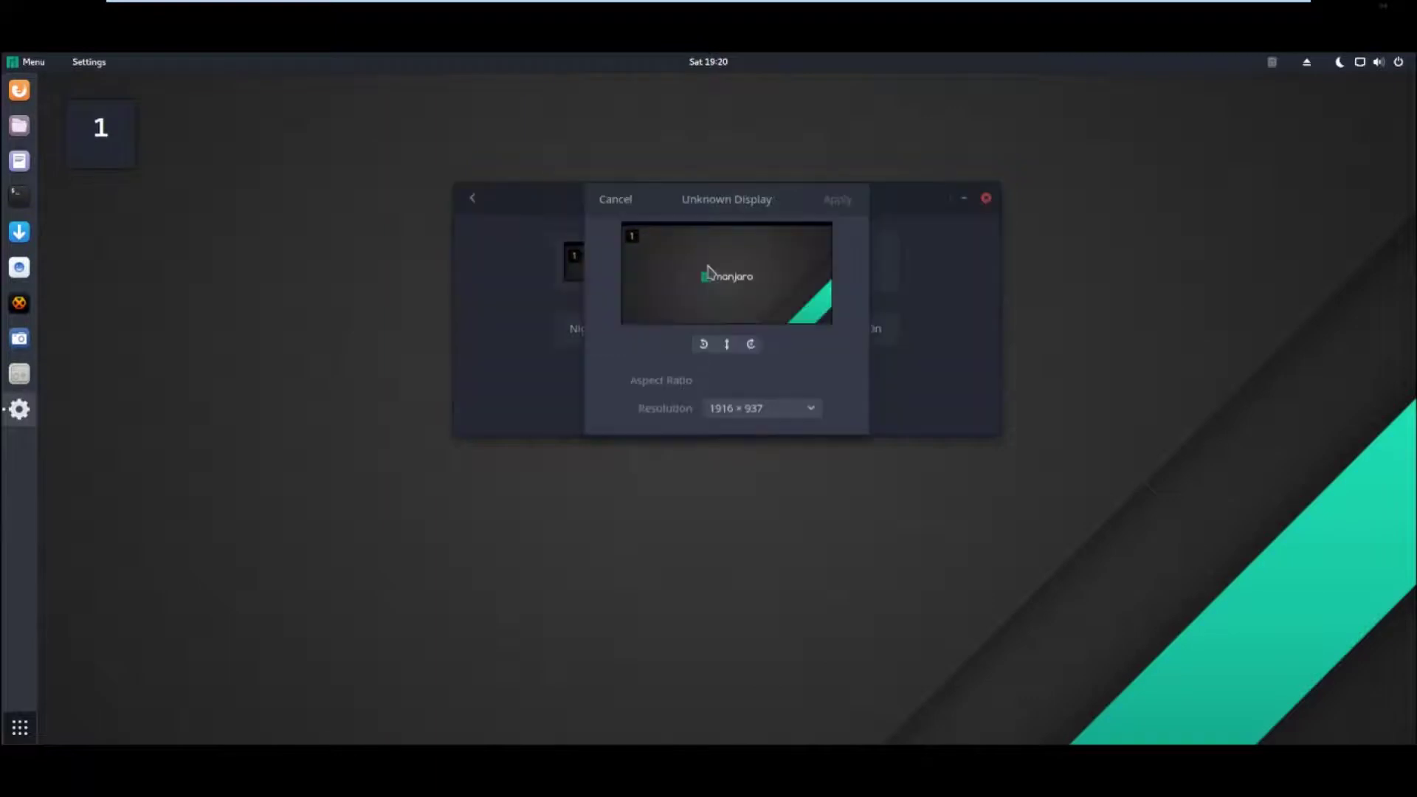
click(770, 411)
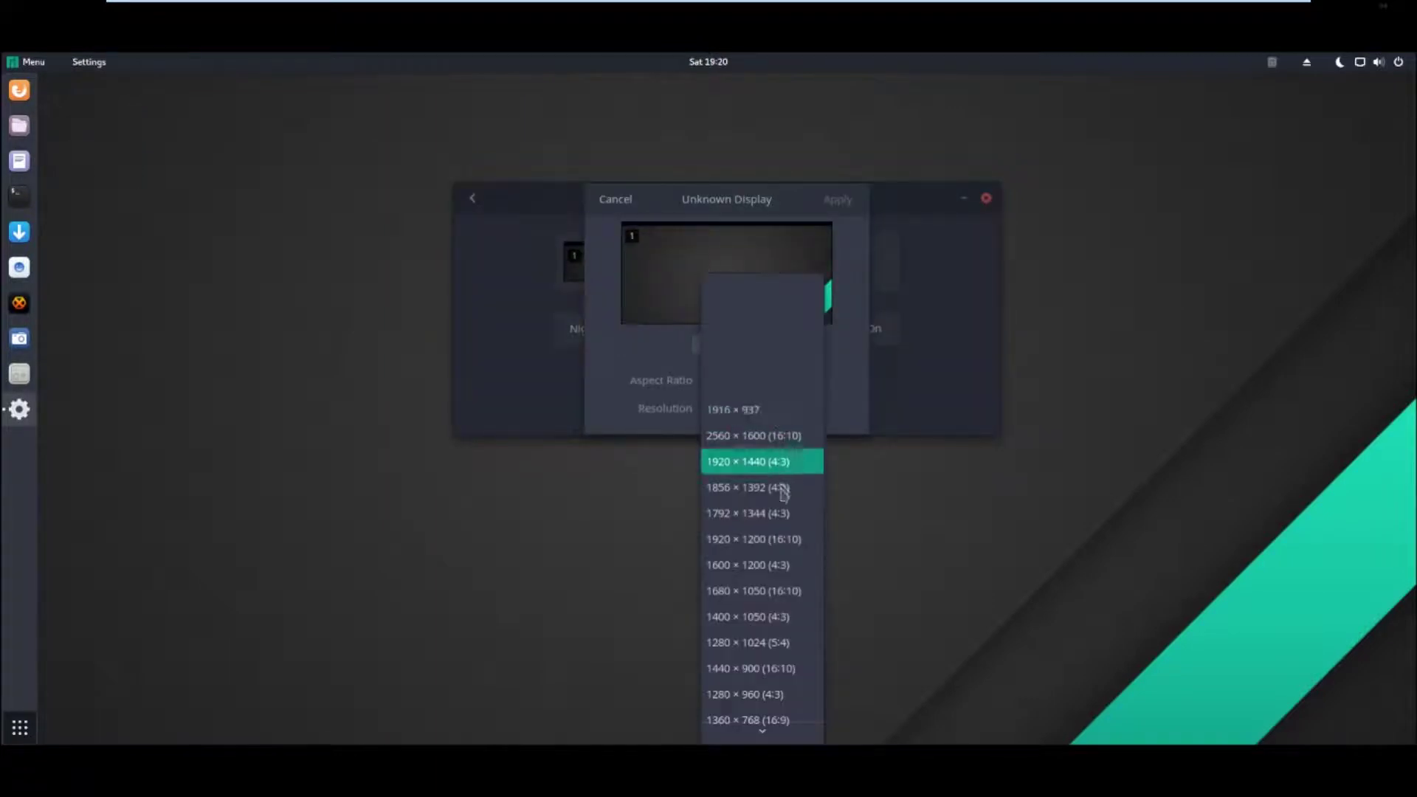
scroll(765, 731, down, 3)
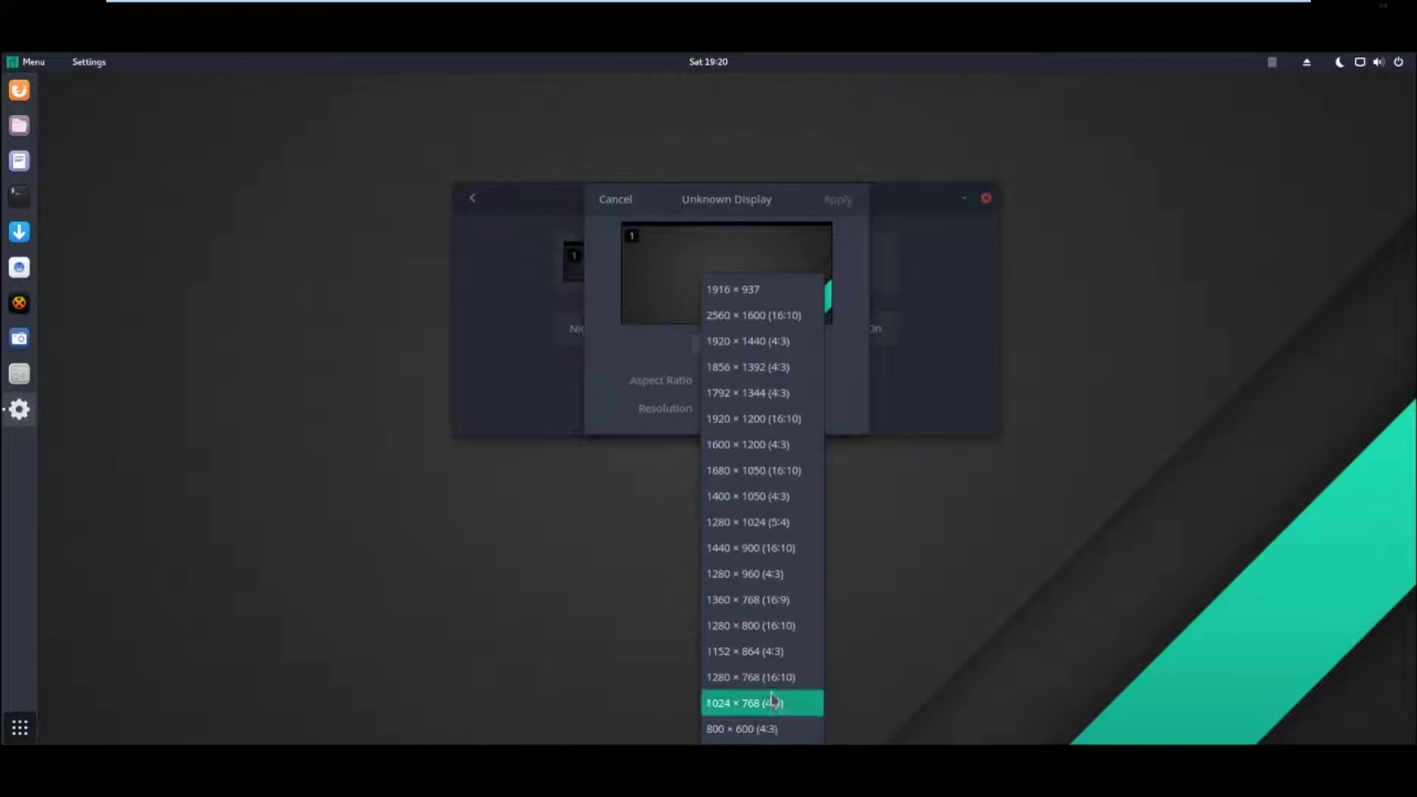
click(775, 548)
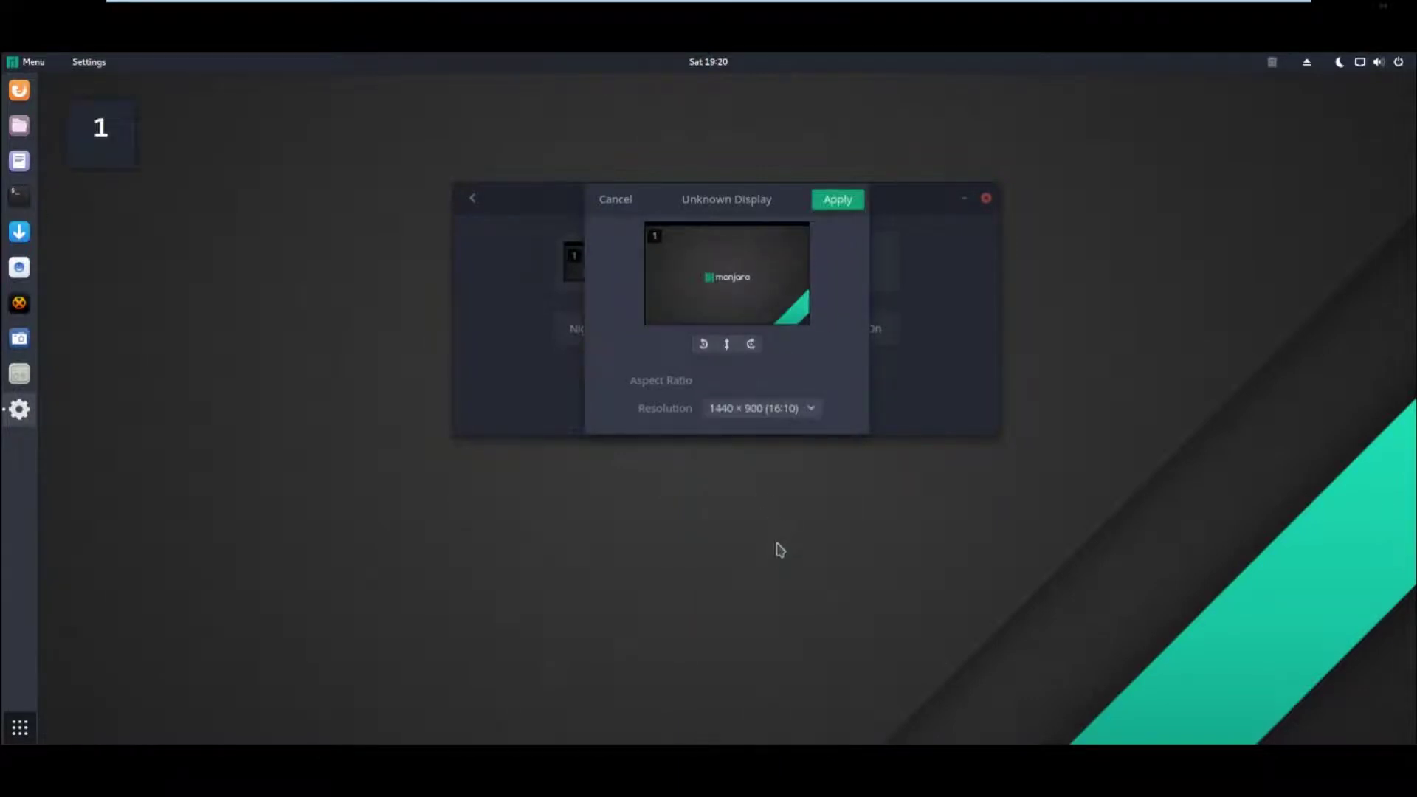
click(838, 199)
Keep the changed display settings and return the virtual machine to full screen.
mouse_move(569, 9)
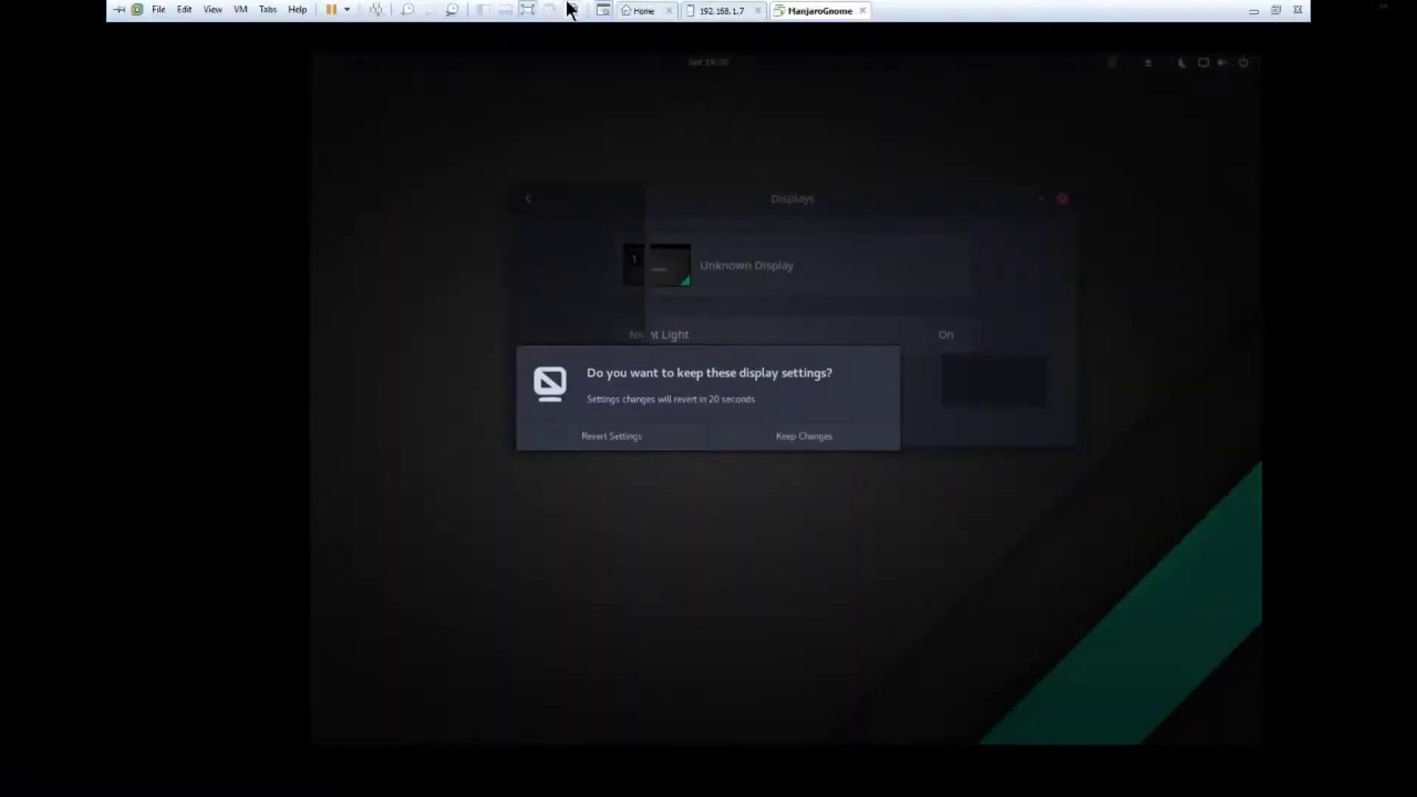
click(522, 15)
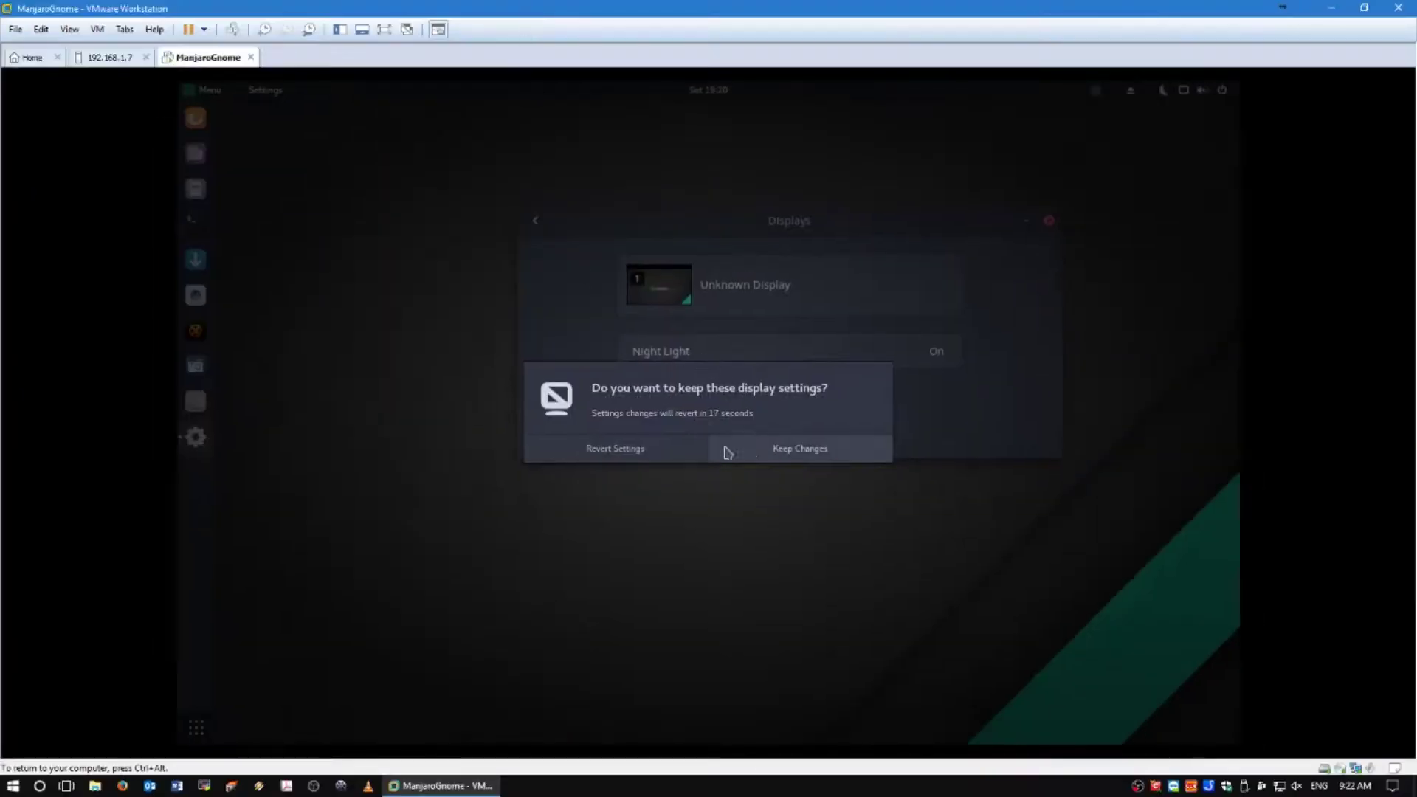
click(747, 451)
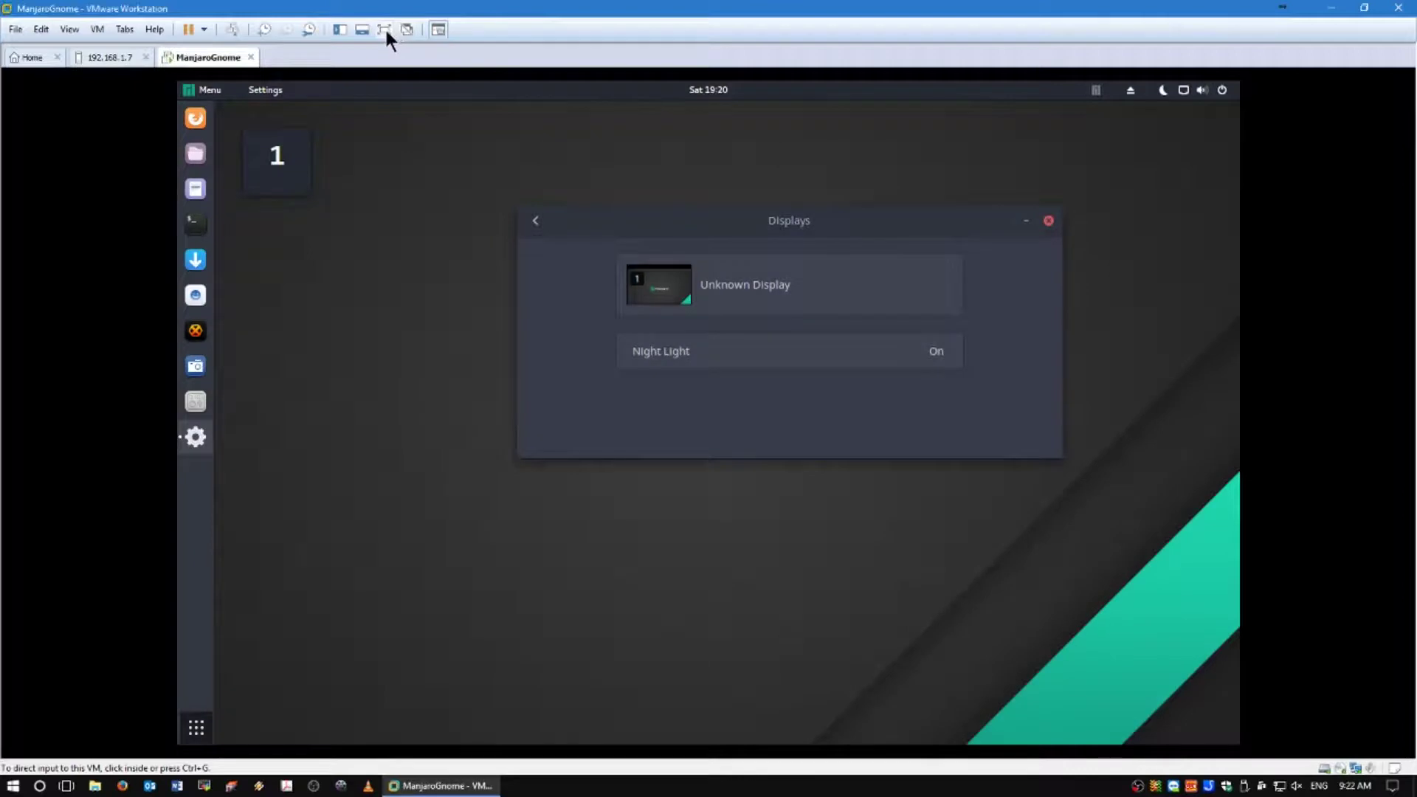
click(384, 30)
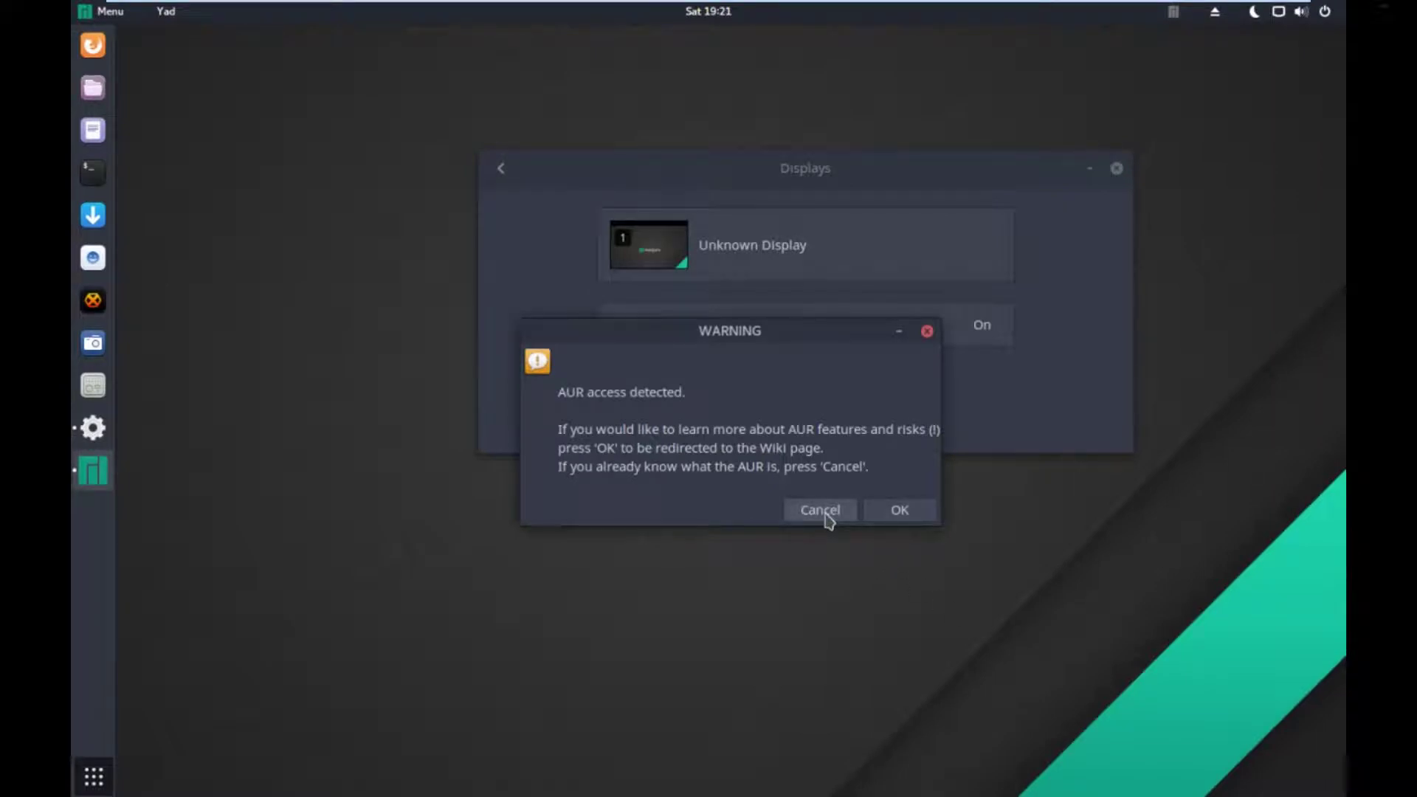
Accept both AUR warnings, including the redirect to the wiki page, and close the Displays settings window.
click(880, 516)
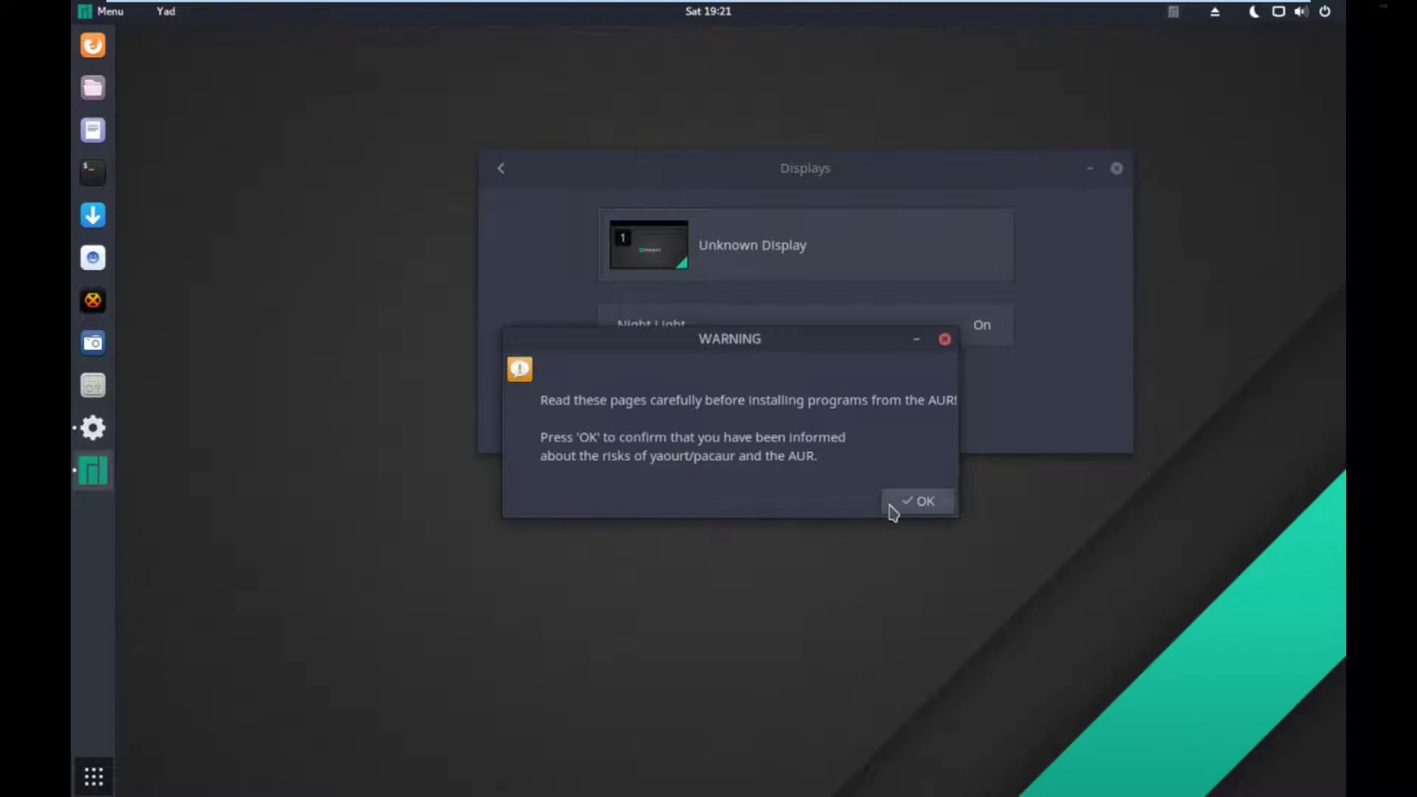
click(912, 508)
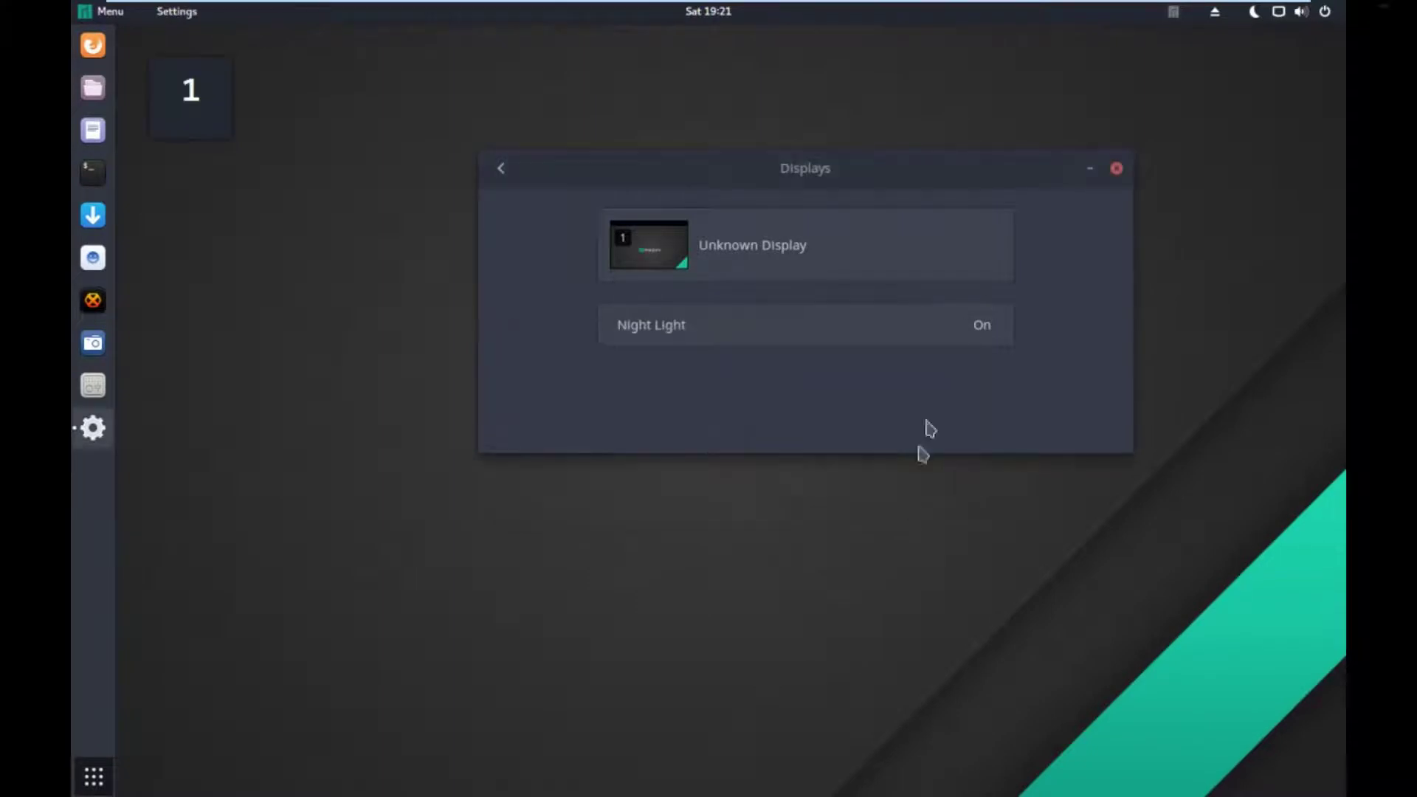
click(1116, 170)
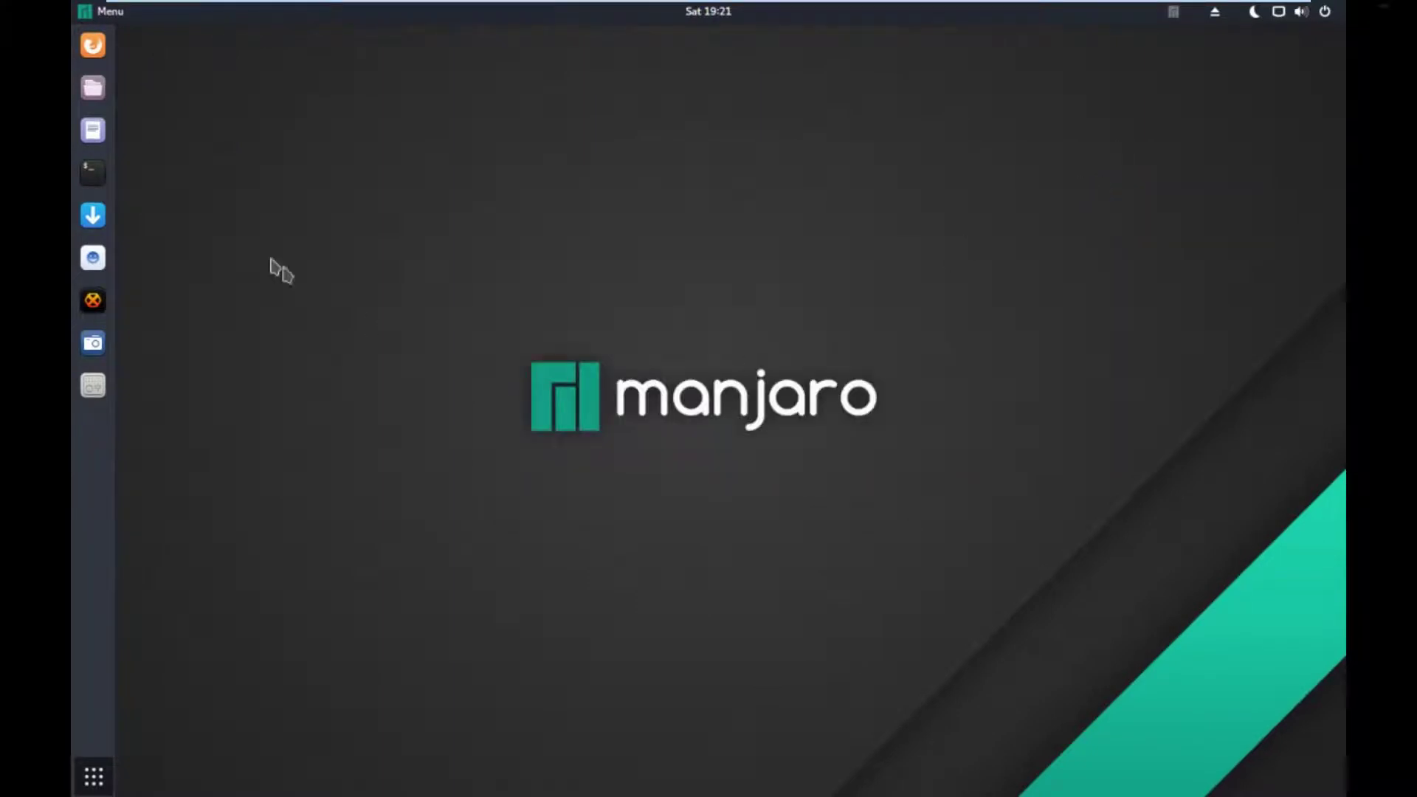
Close the Firefox window showing the Arch User Repository wiki page, including all its tabs.
click(99, 13)
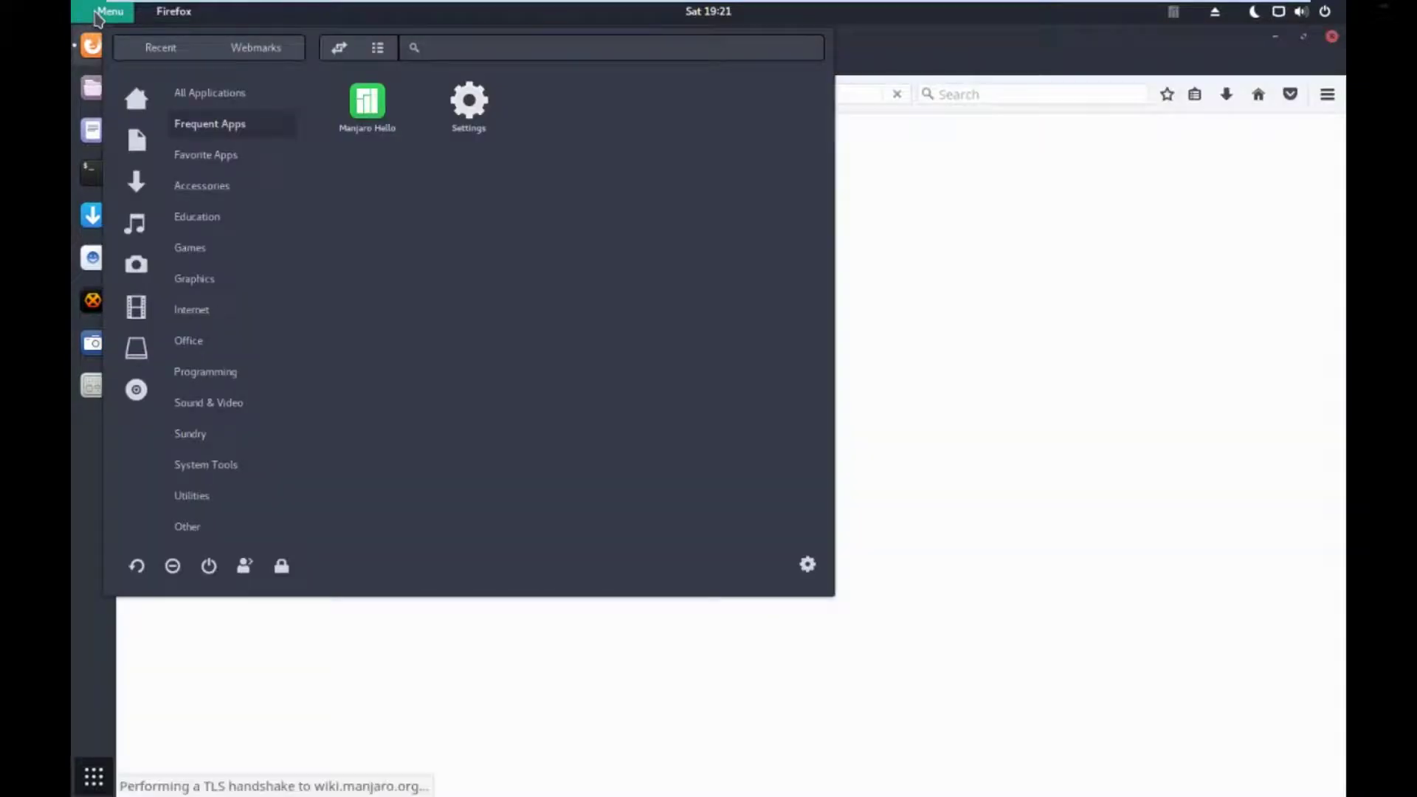
click(1137, 50)
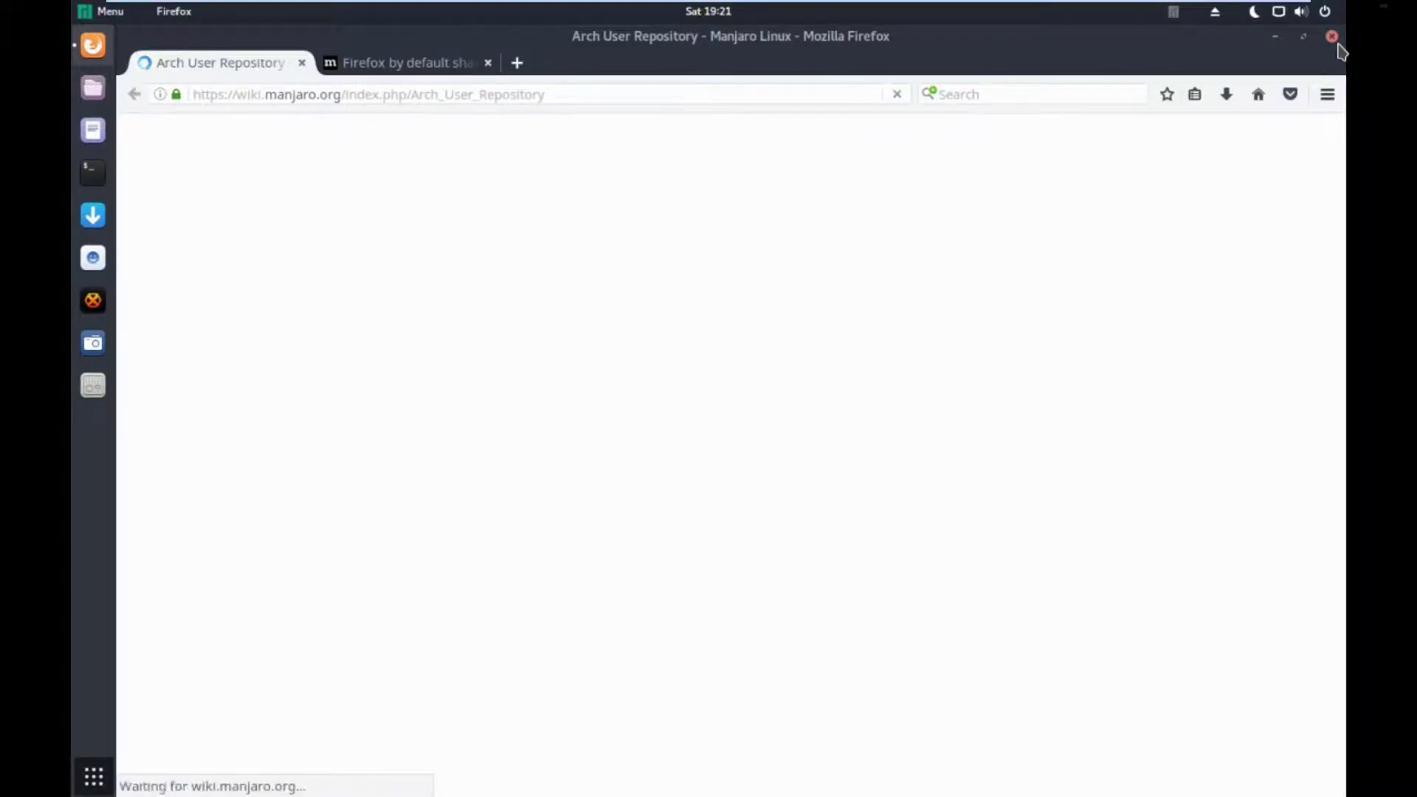
click(1332, 37)
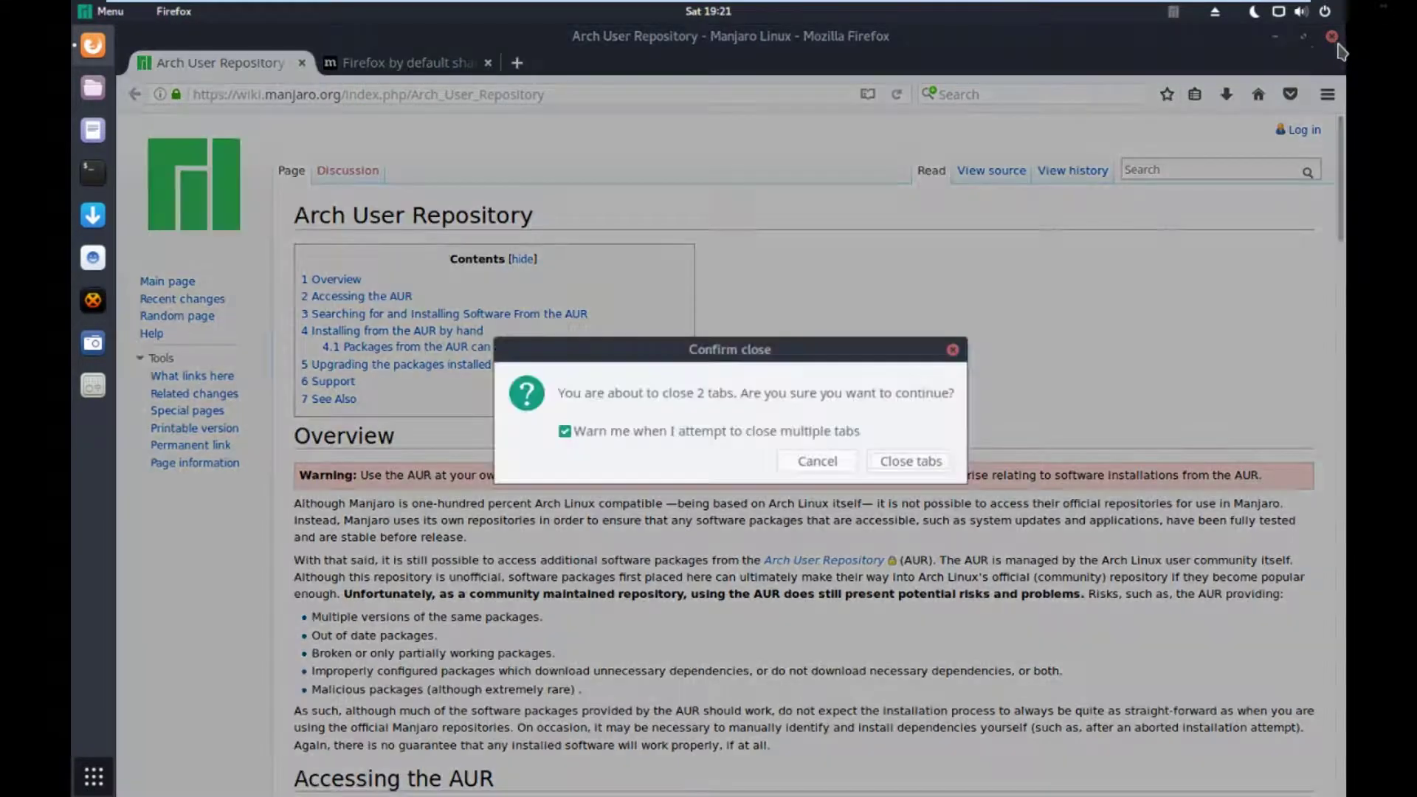
click(920, 464)
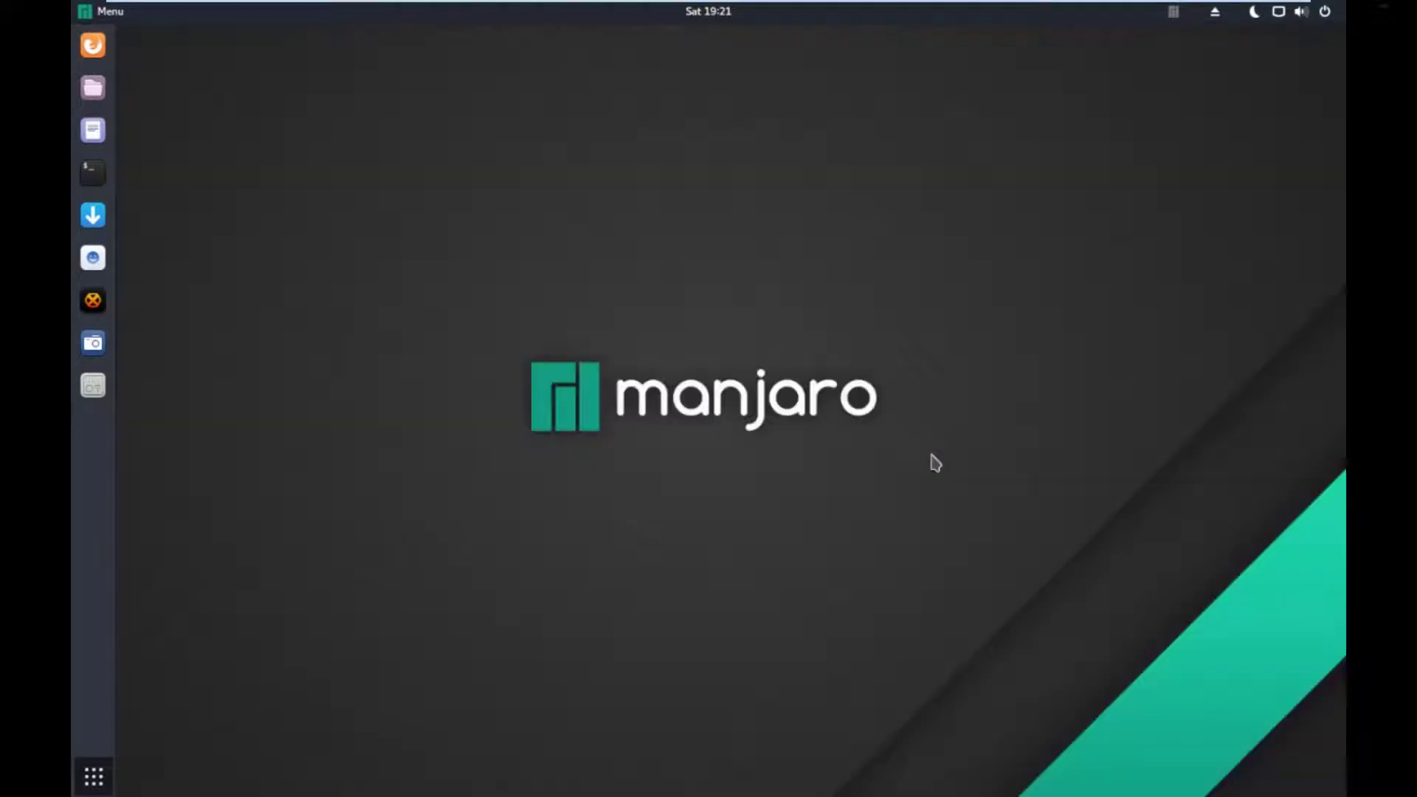
Browse the Favorite Apps and Accessories categories among the installed applications.
click(90, 19)
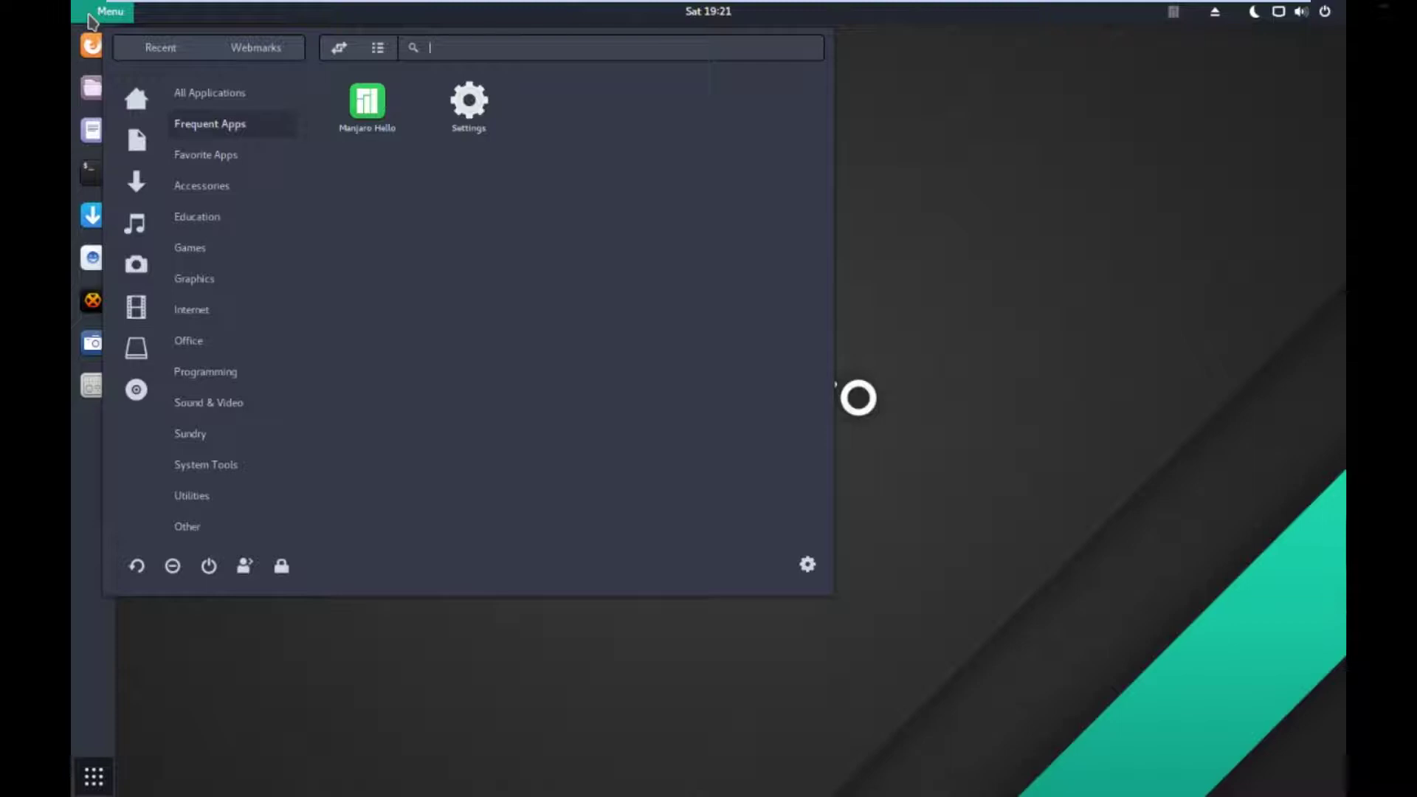
click(181, 156)
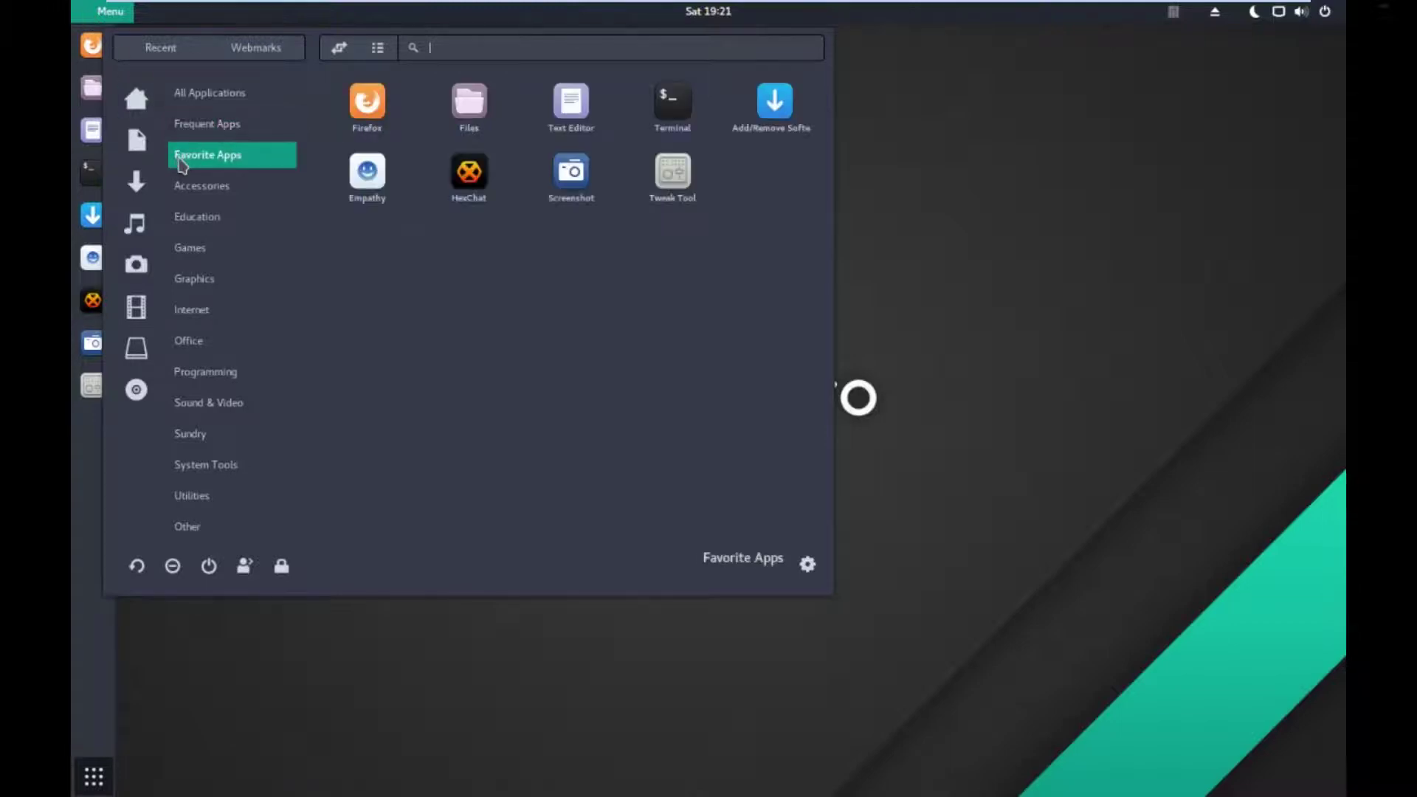
click(180, 186)
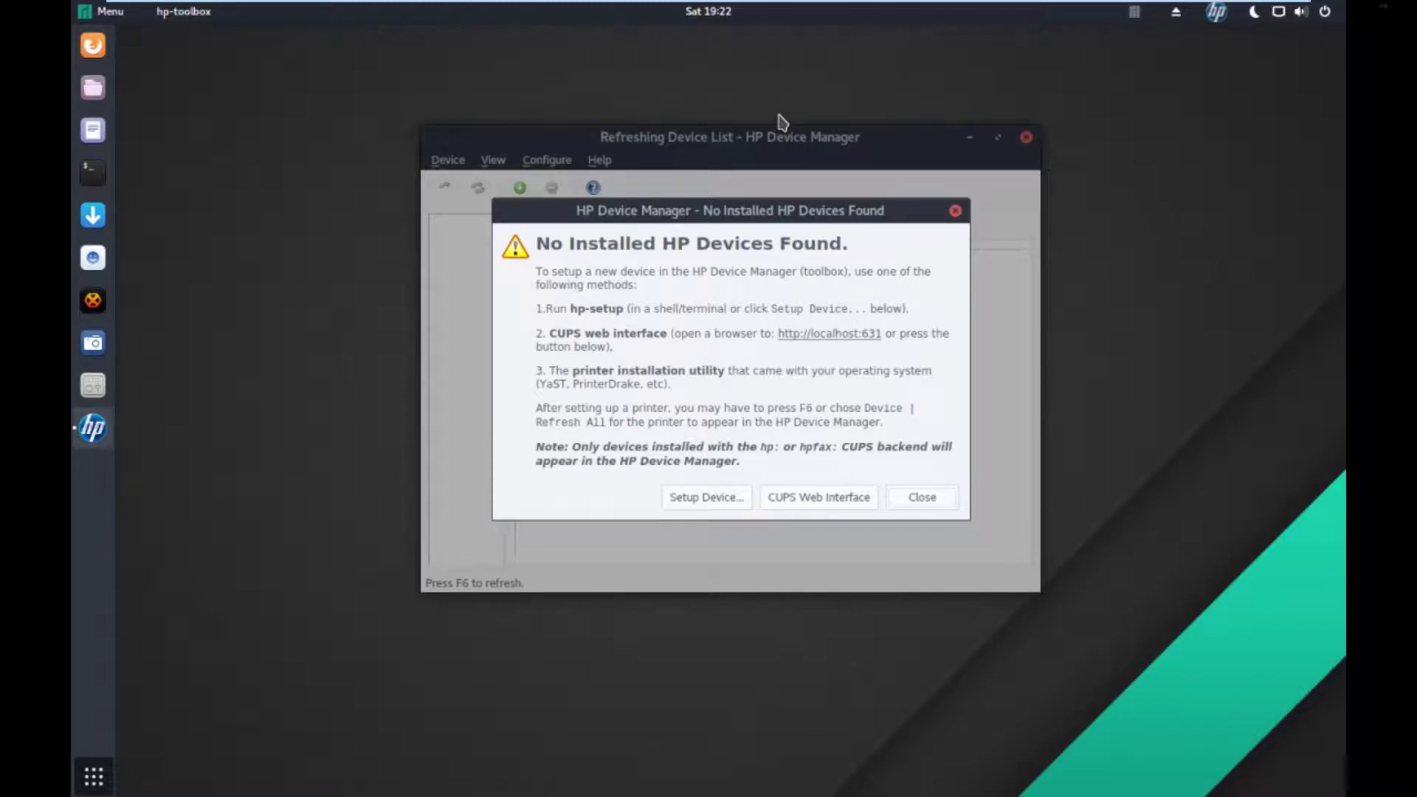
Open the CUPS web interface and tick printer sharing, printing from the Internet, remote administration and saving debugging information.
click(832, 499)
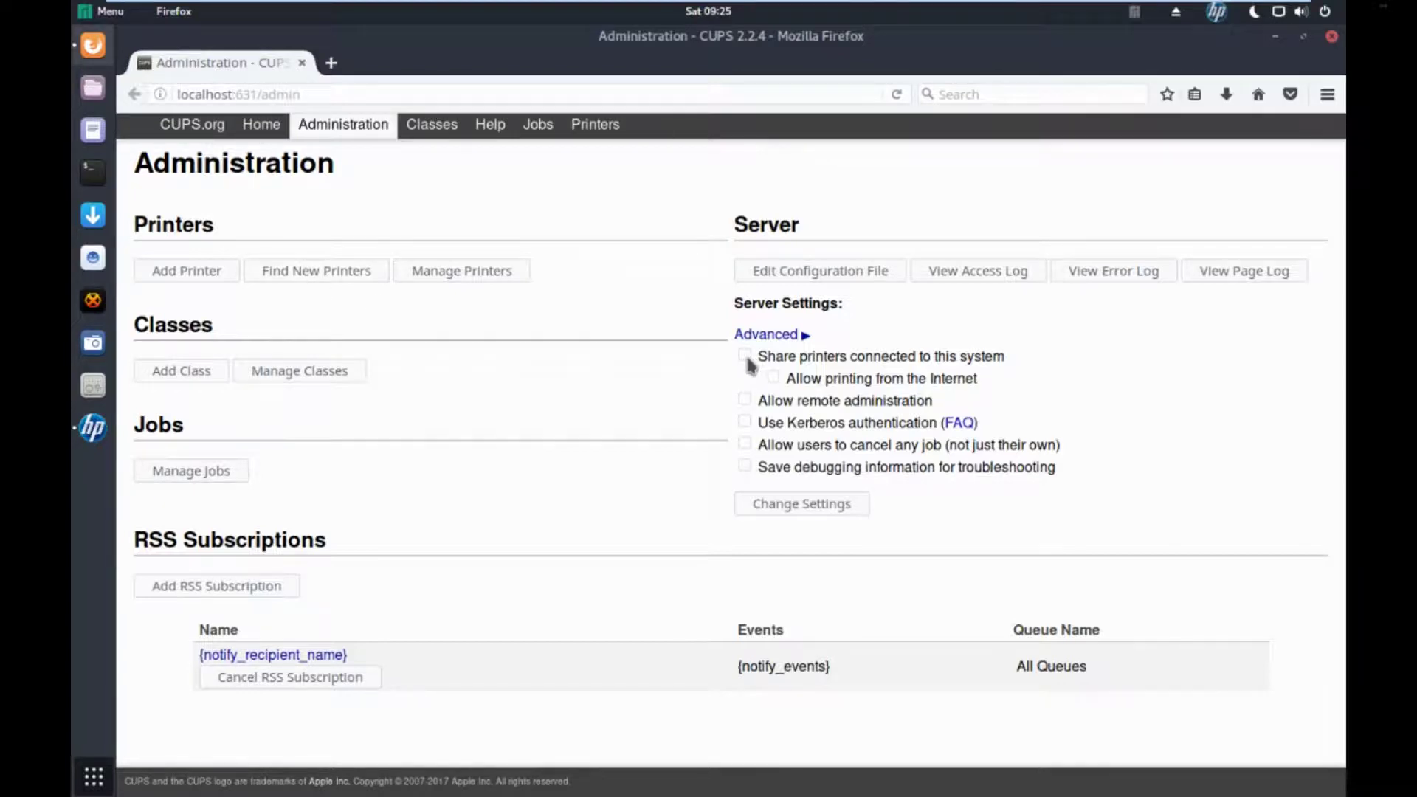
click(745, 357)
click(772, 378)
click(745, 401)
click(748, 468)
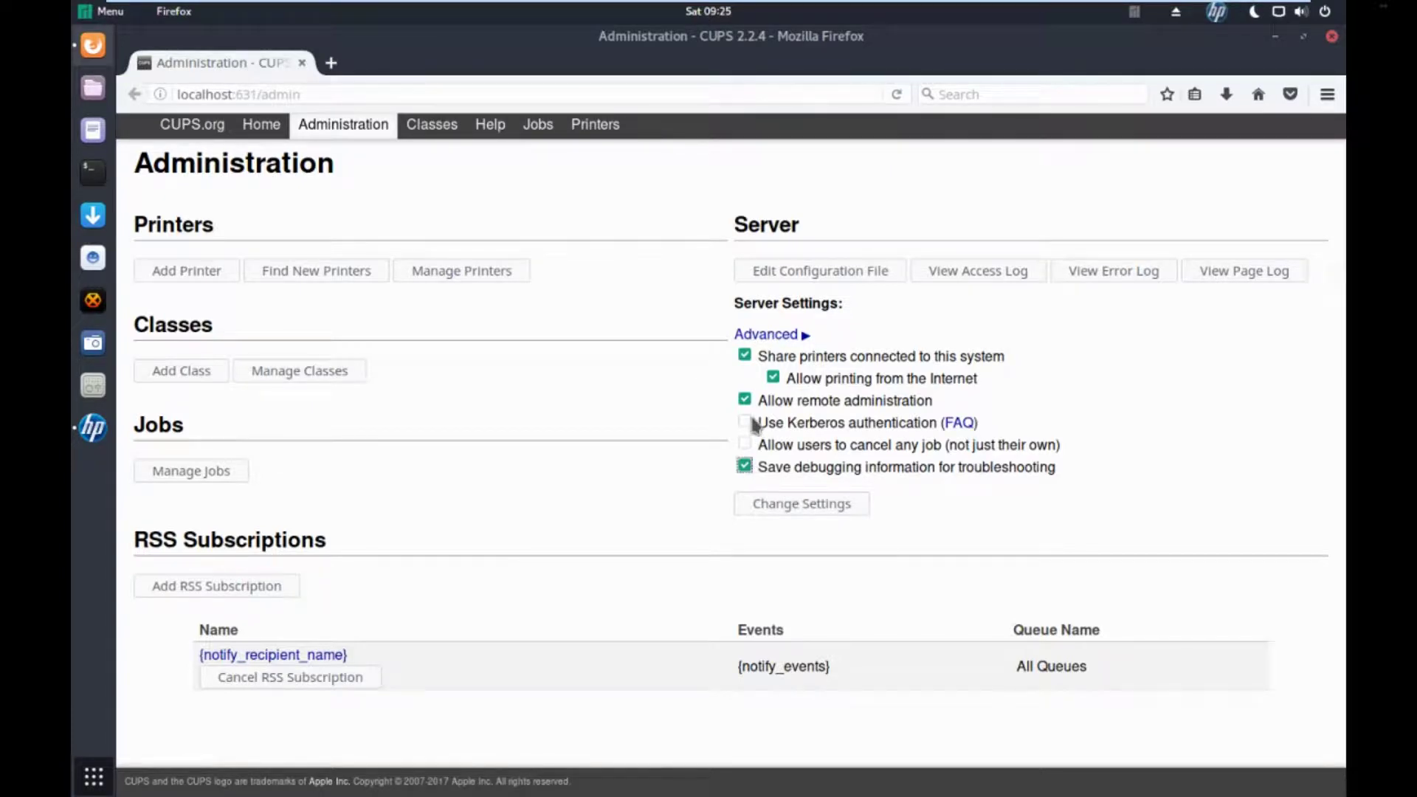
Search for new printers in CUPS and return to the Administration page.
click(281, 275)
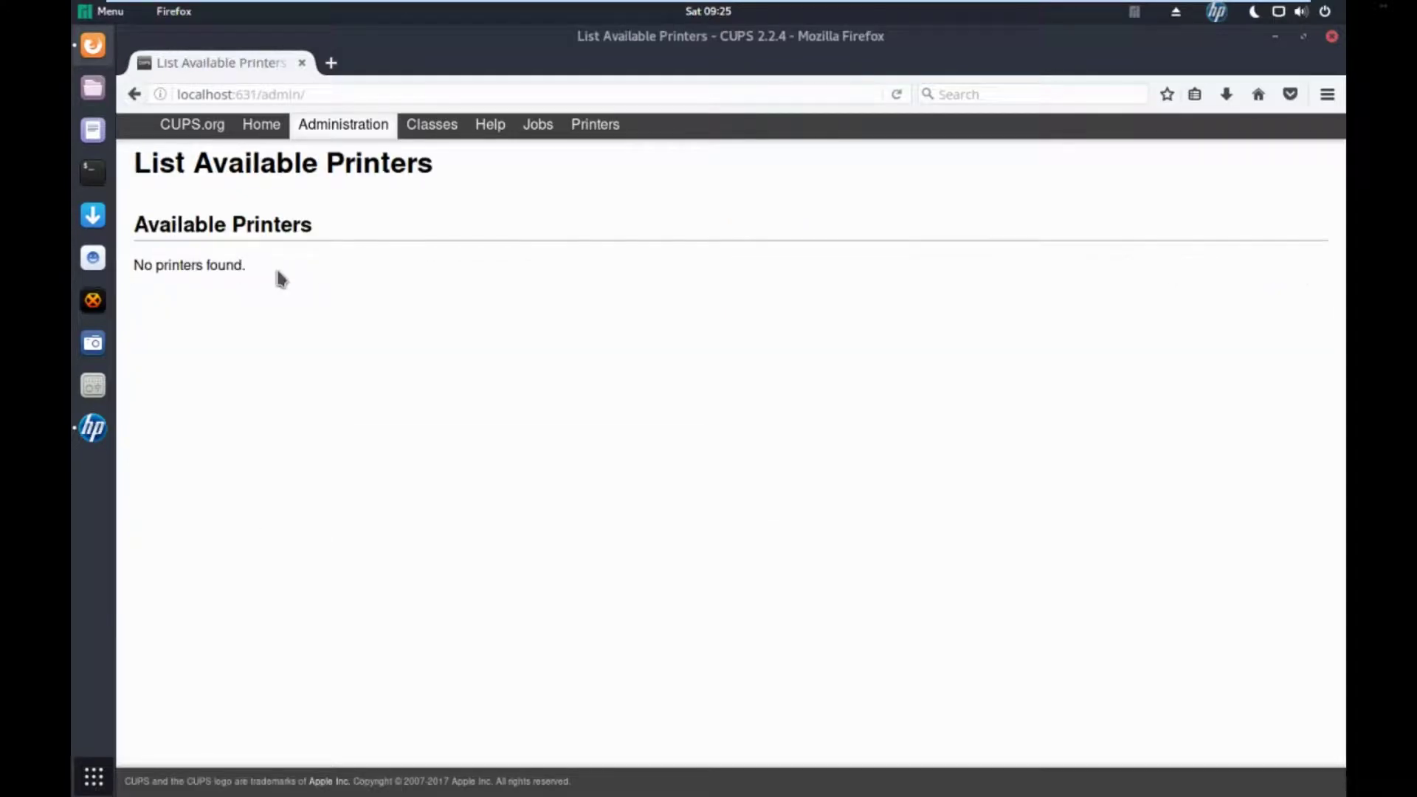
click(134, 94)
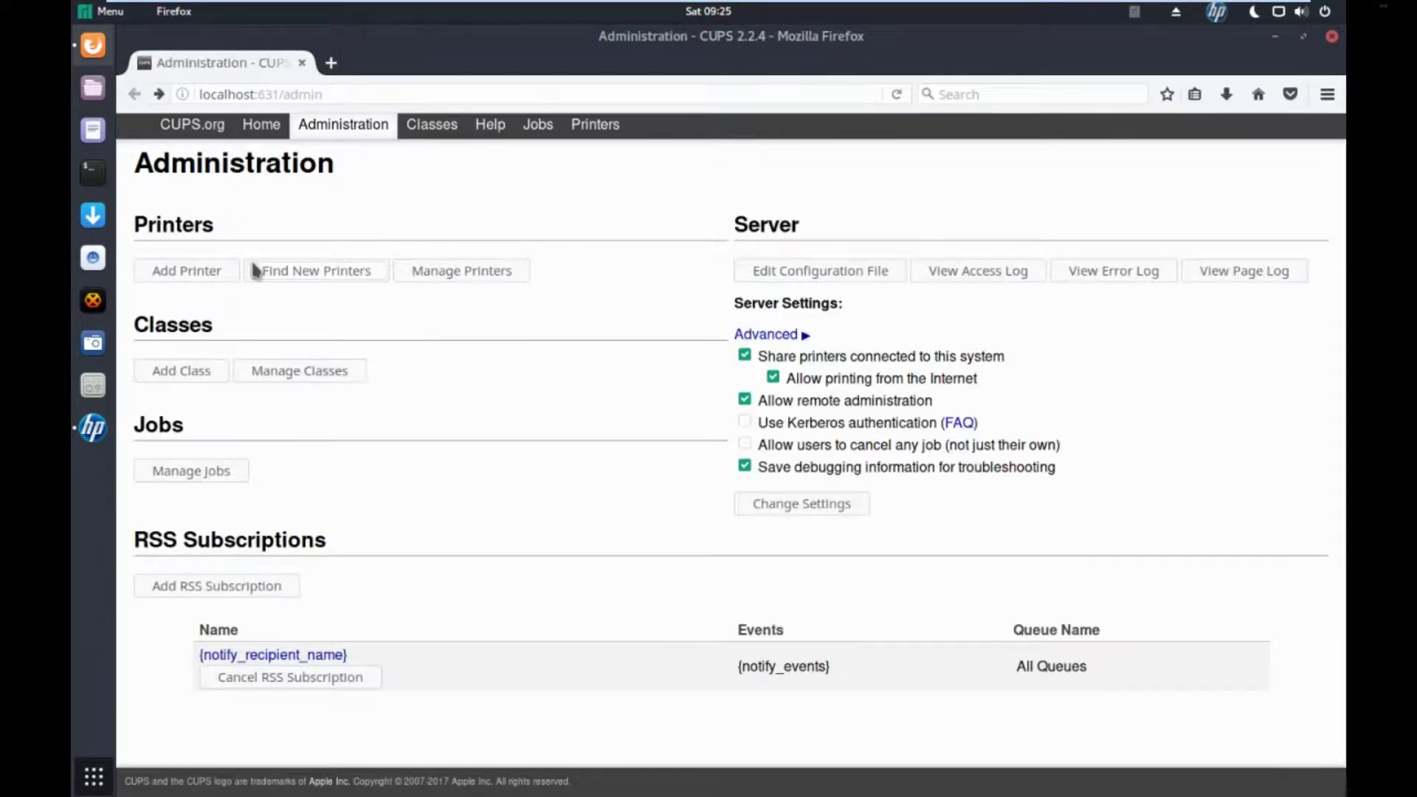
Start adding a printer in CUPS, authenticate with the account's user name and password, and dismiss the offer to save the login.
click(214, 280)
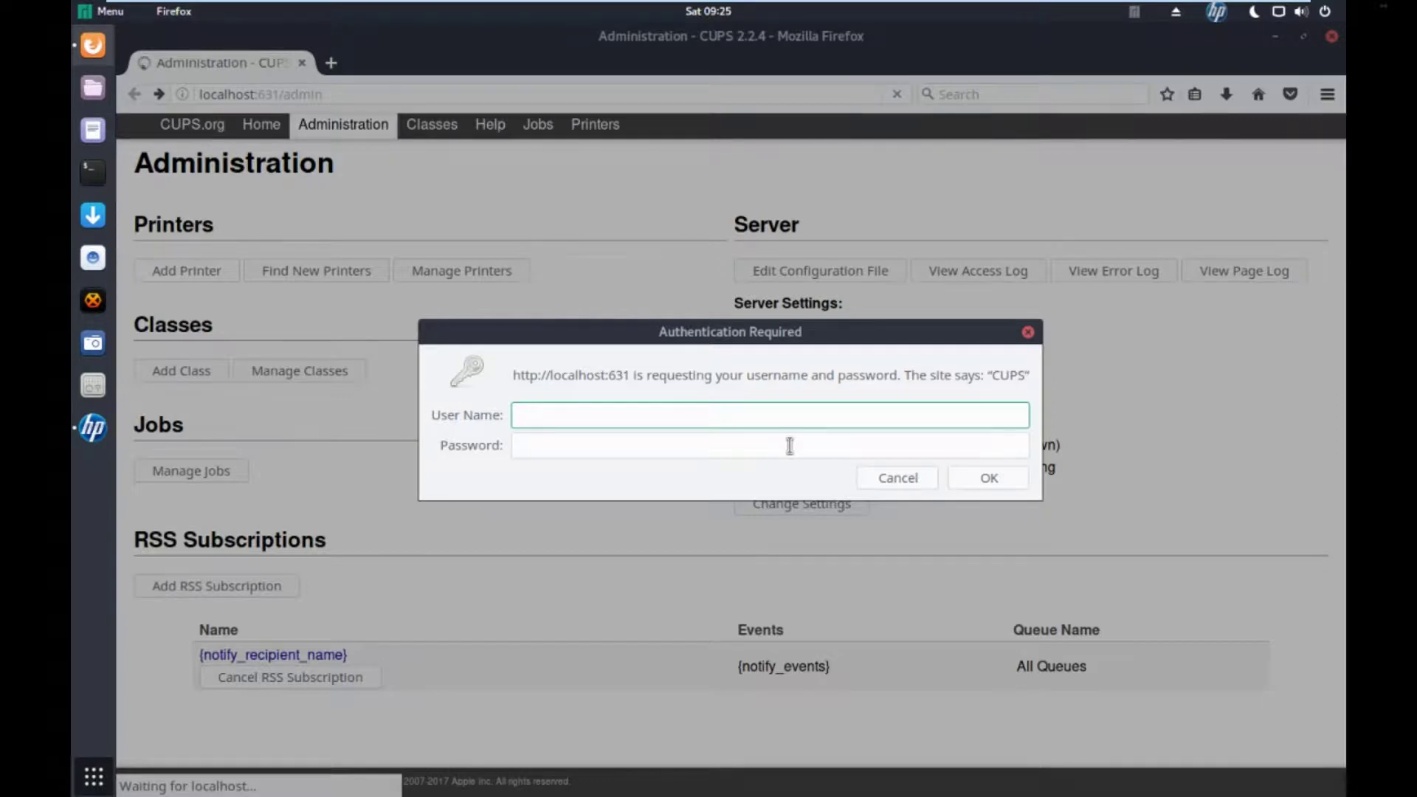
text(backyard)
click(789, 445)
text(******)
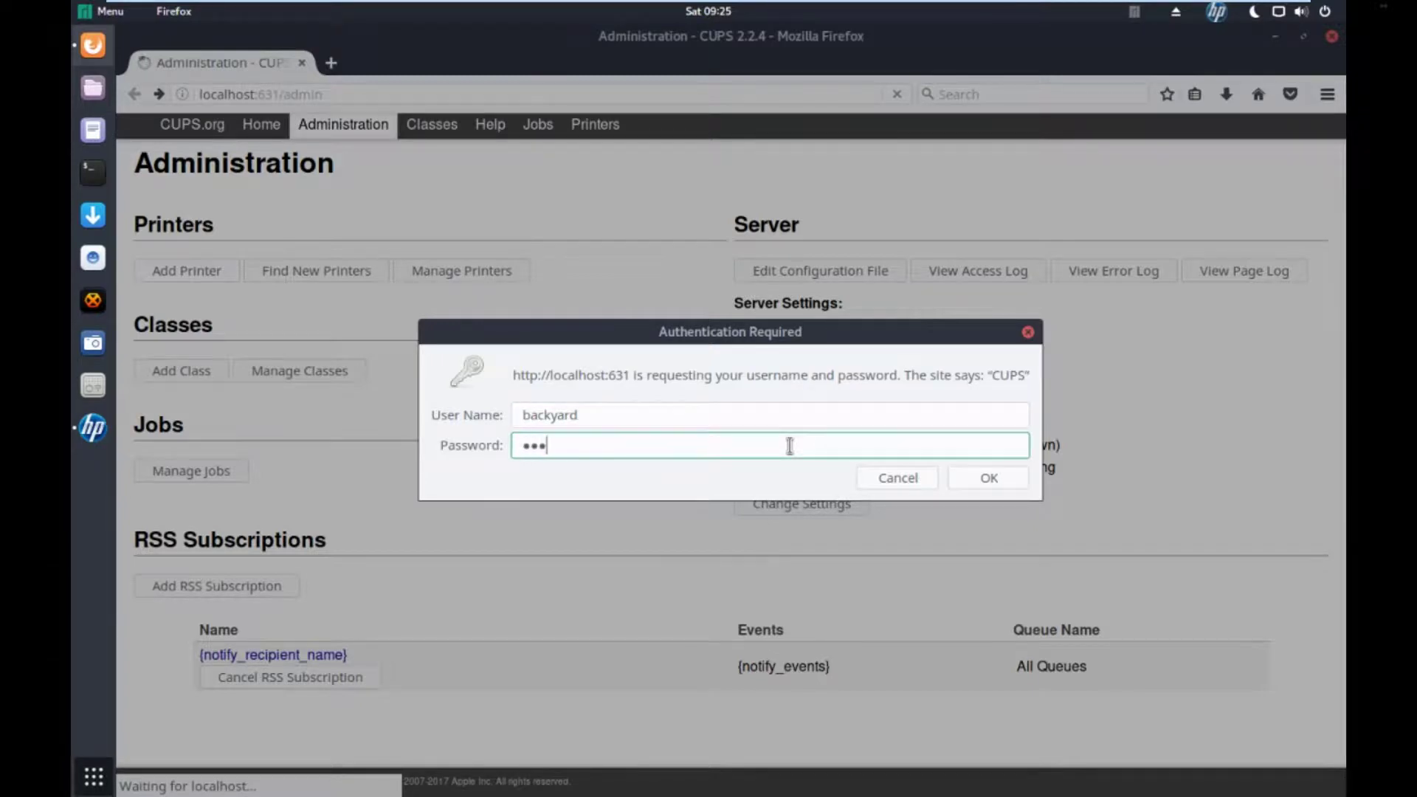
key(Return)
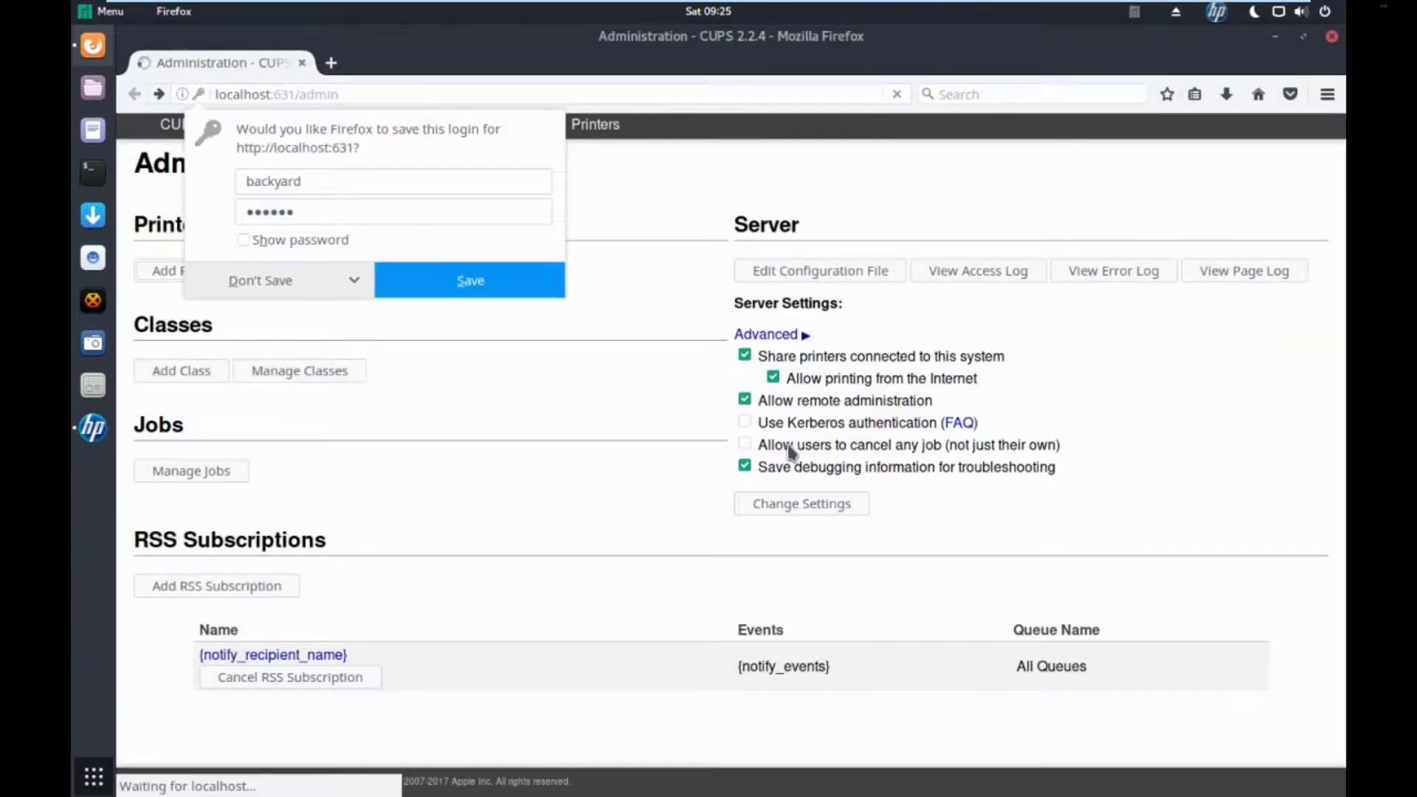
click(653, 134)
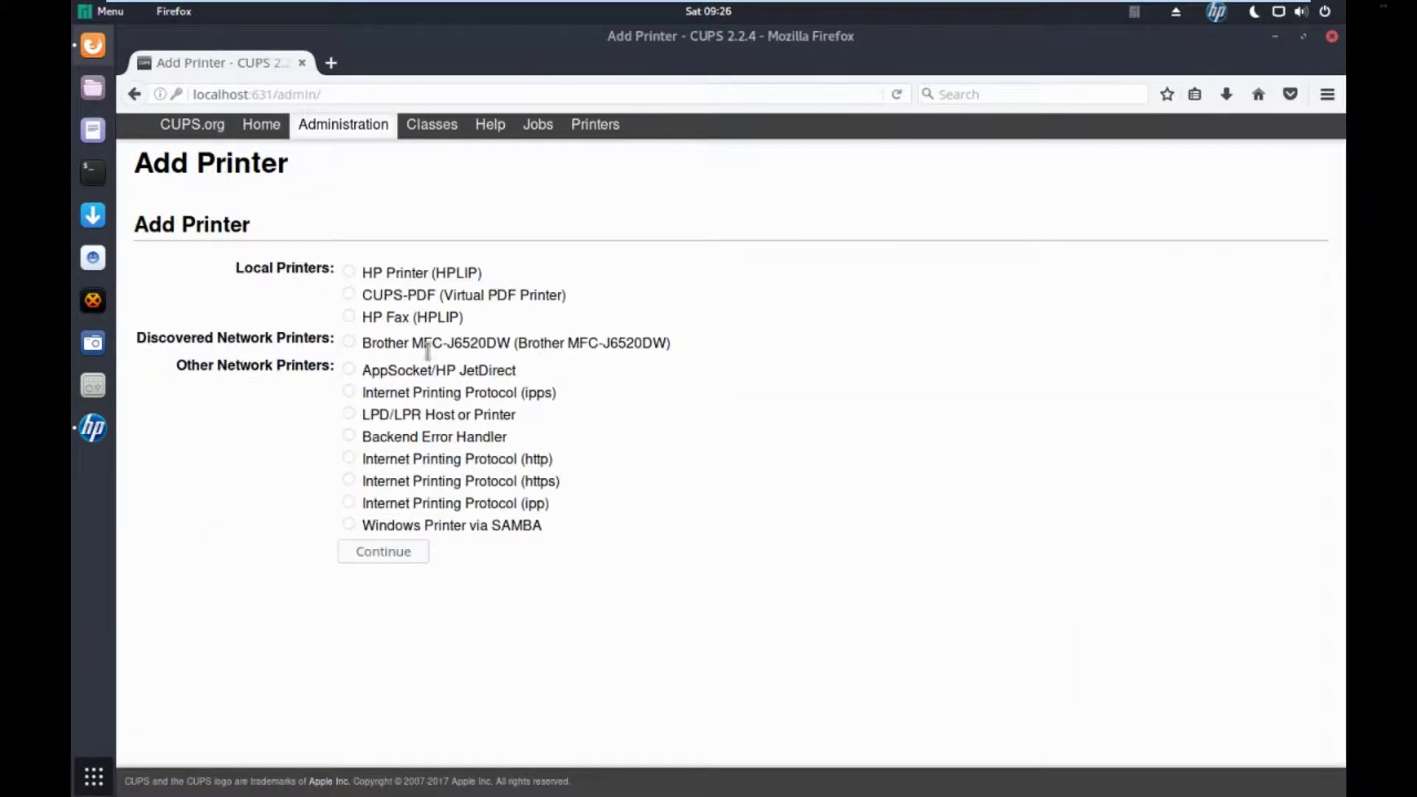
Choose the local HP Printer (HPLIP) as the printer to add and continue to its connection settings.
click(350, 273)
click(350, 318)
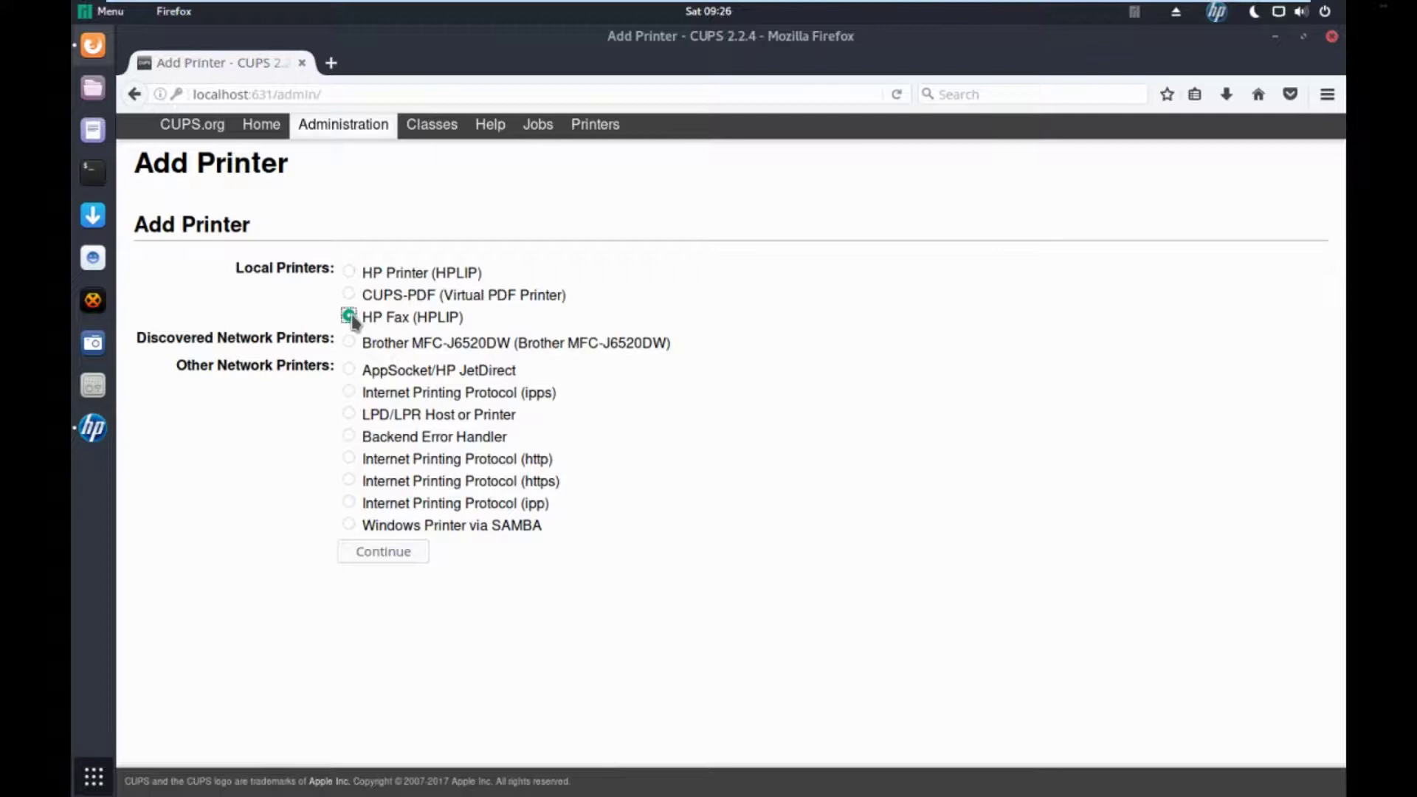
click(350, 274)
click(350, 343)
click(350, 273)
click(412, 555)
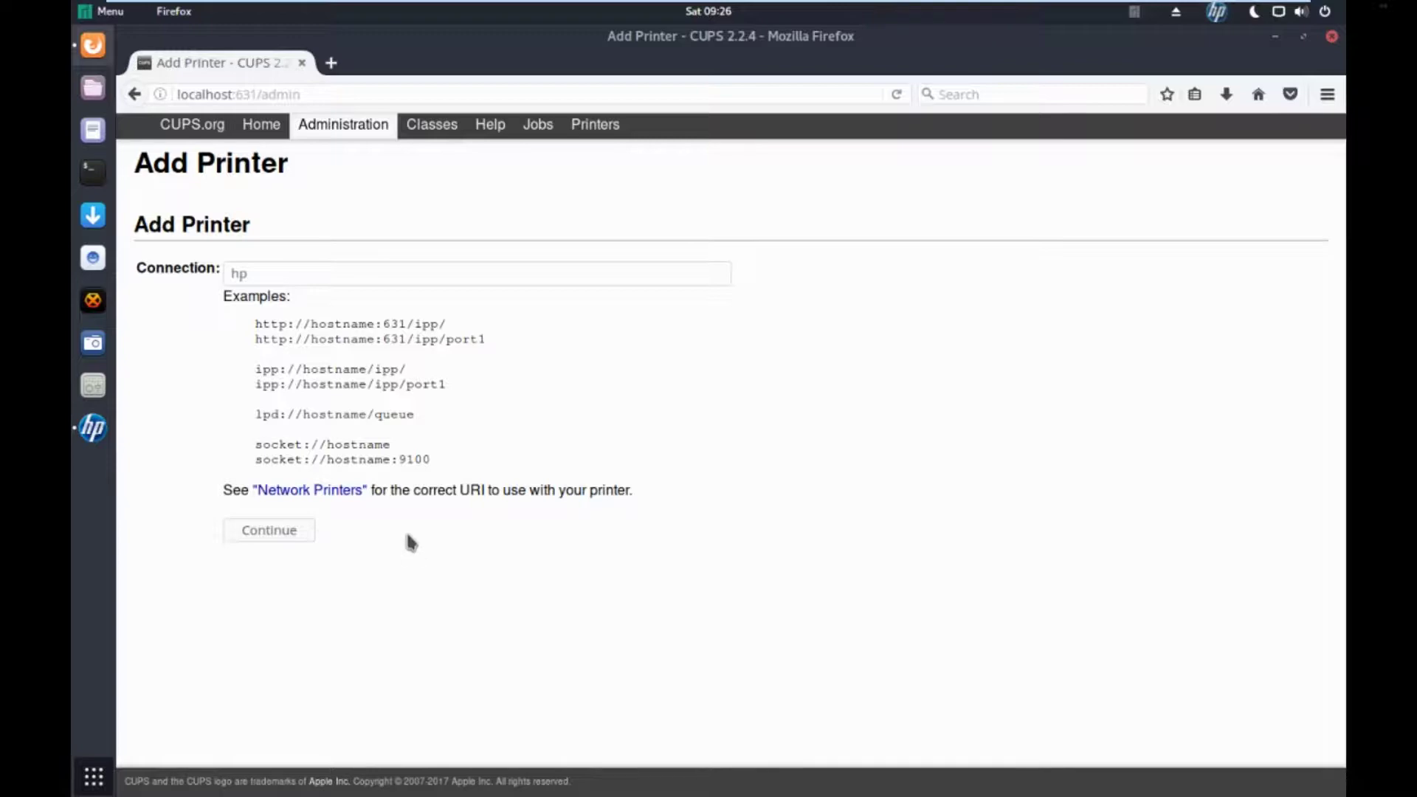
View the Network Printers help document on connection URIs and close its tab.
click(317, 493)
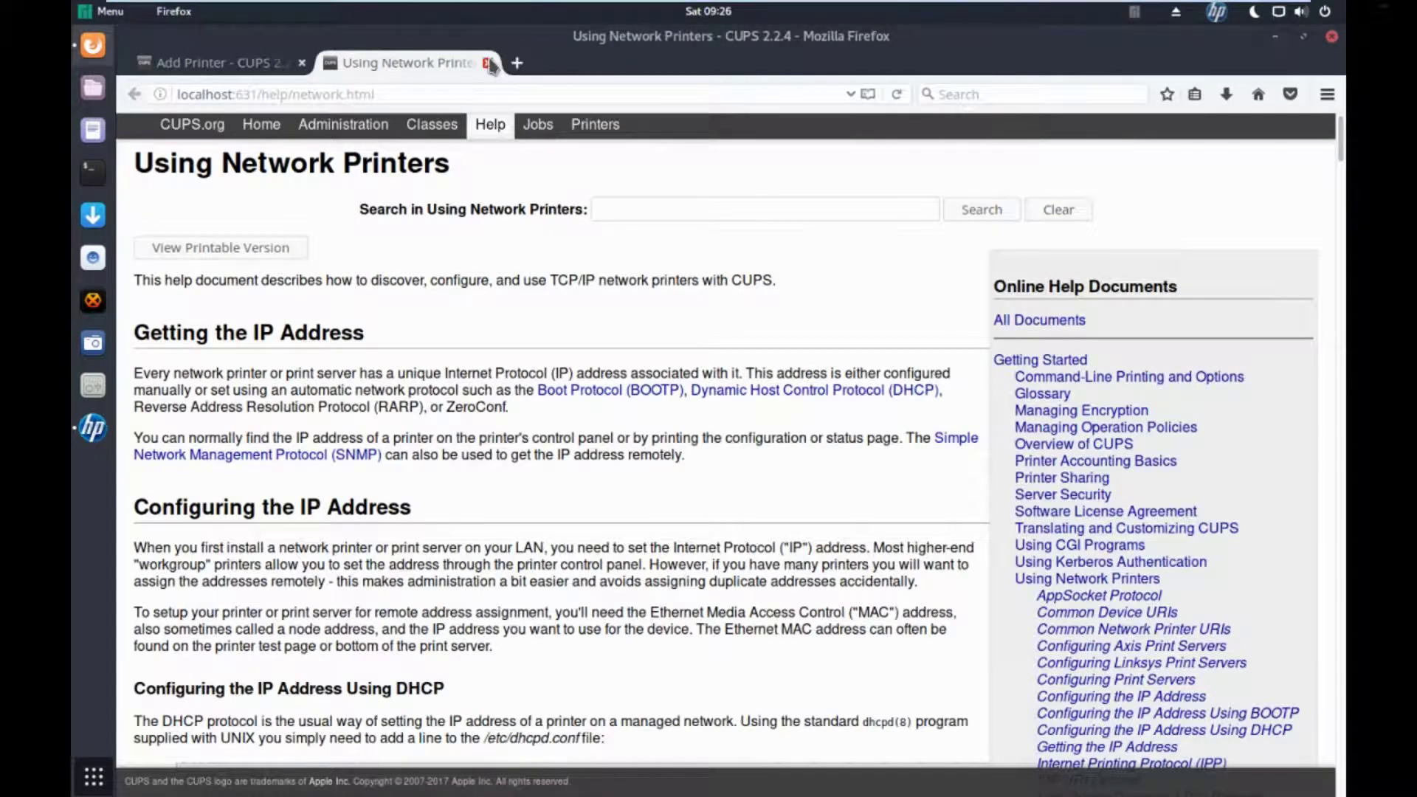
click(488, 63)
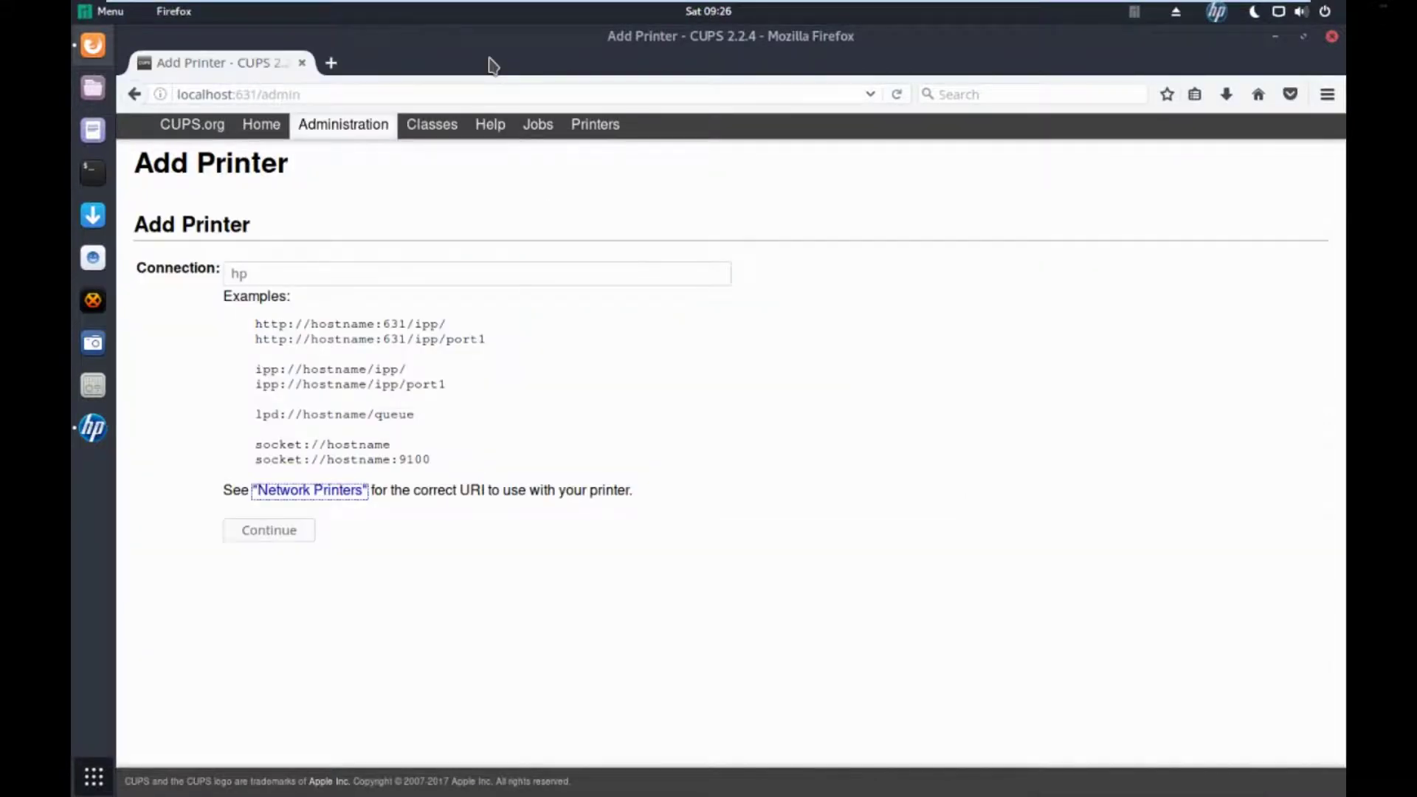